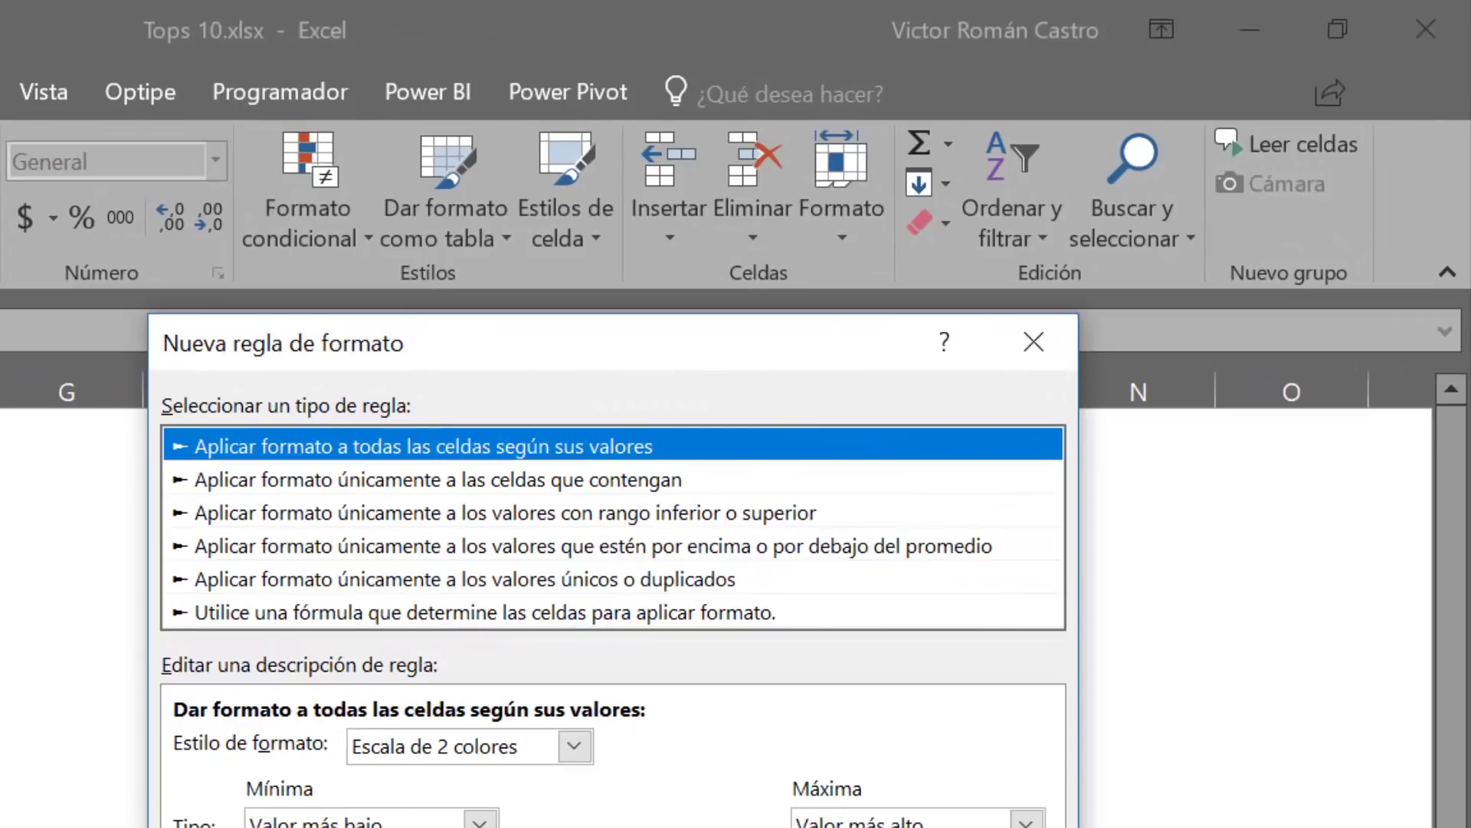
Pick 'Utilice una fórmula que determine las celdas para aplicar formato' as the new rule type.
left_click(484, 611)
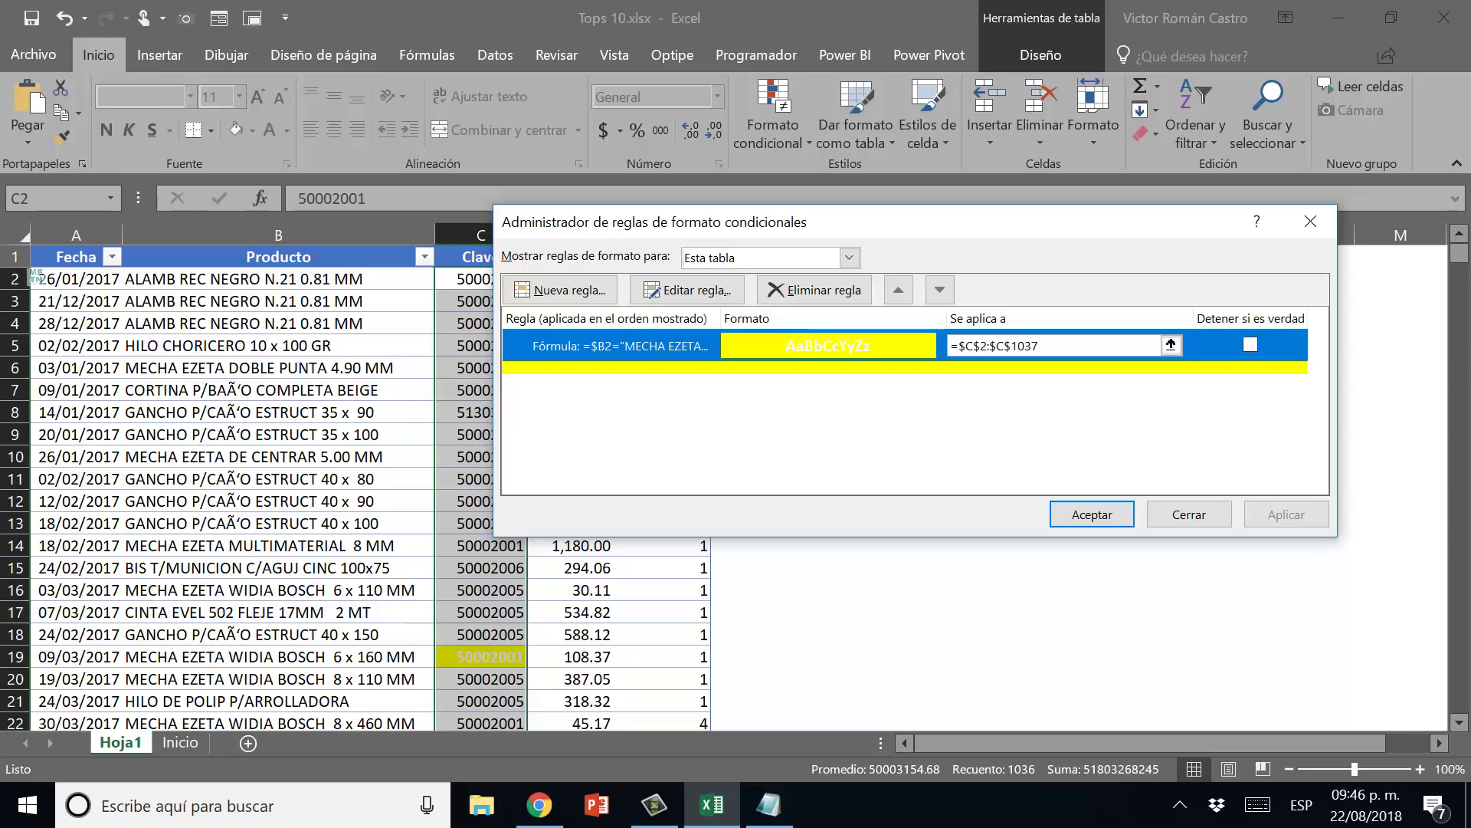
Change the yellow rule's range to =$A$2:$E$1037 so entire rows A–E highlight.
type("=$A$2:$E$1037")
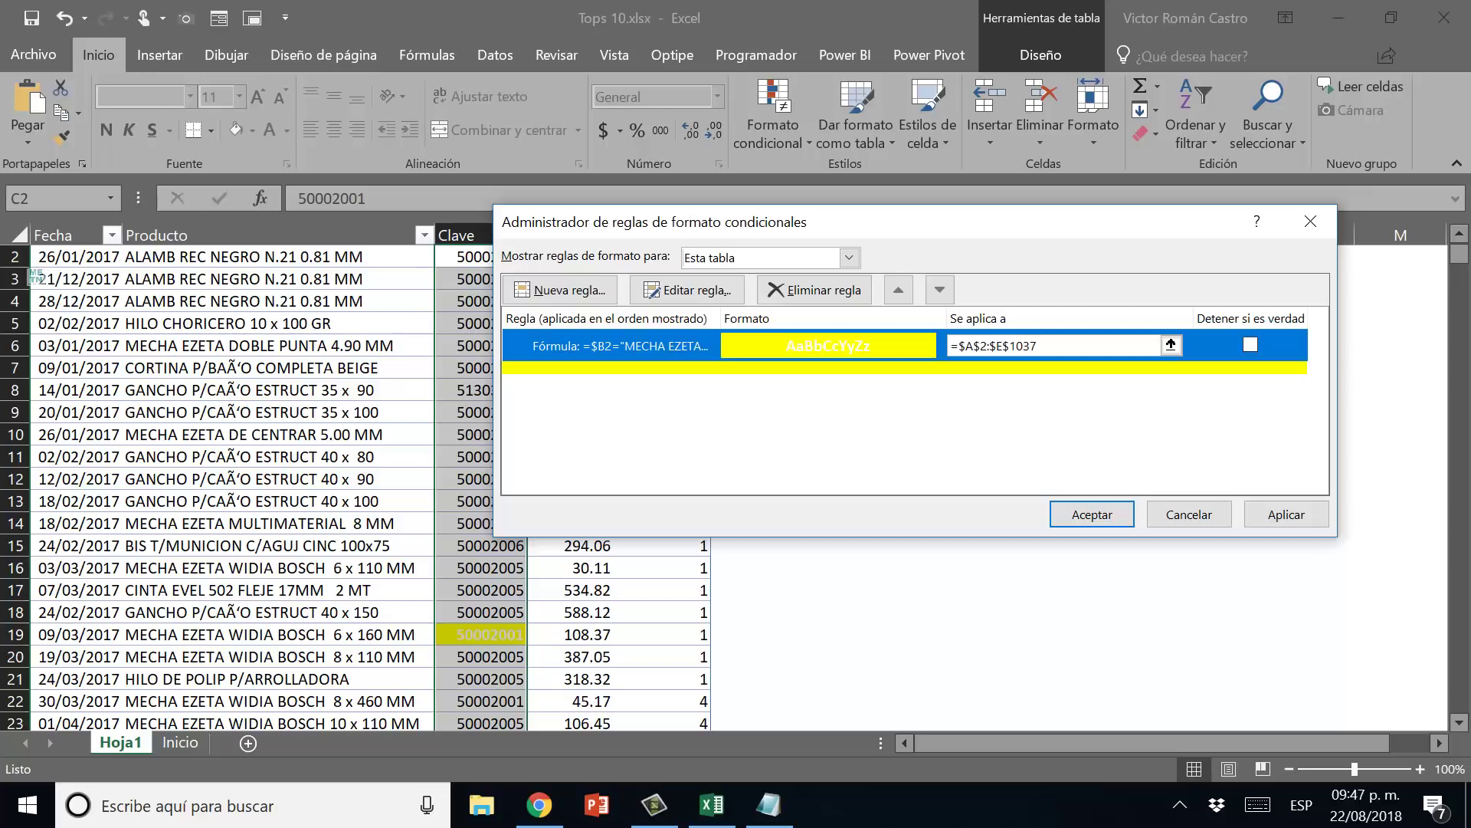
key("Return")
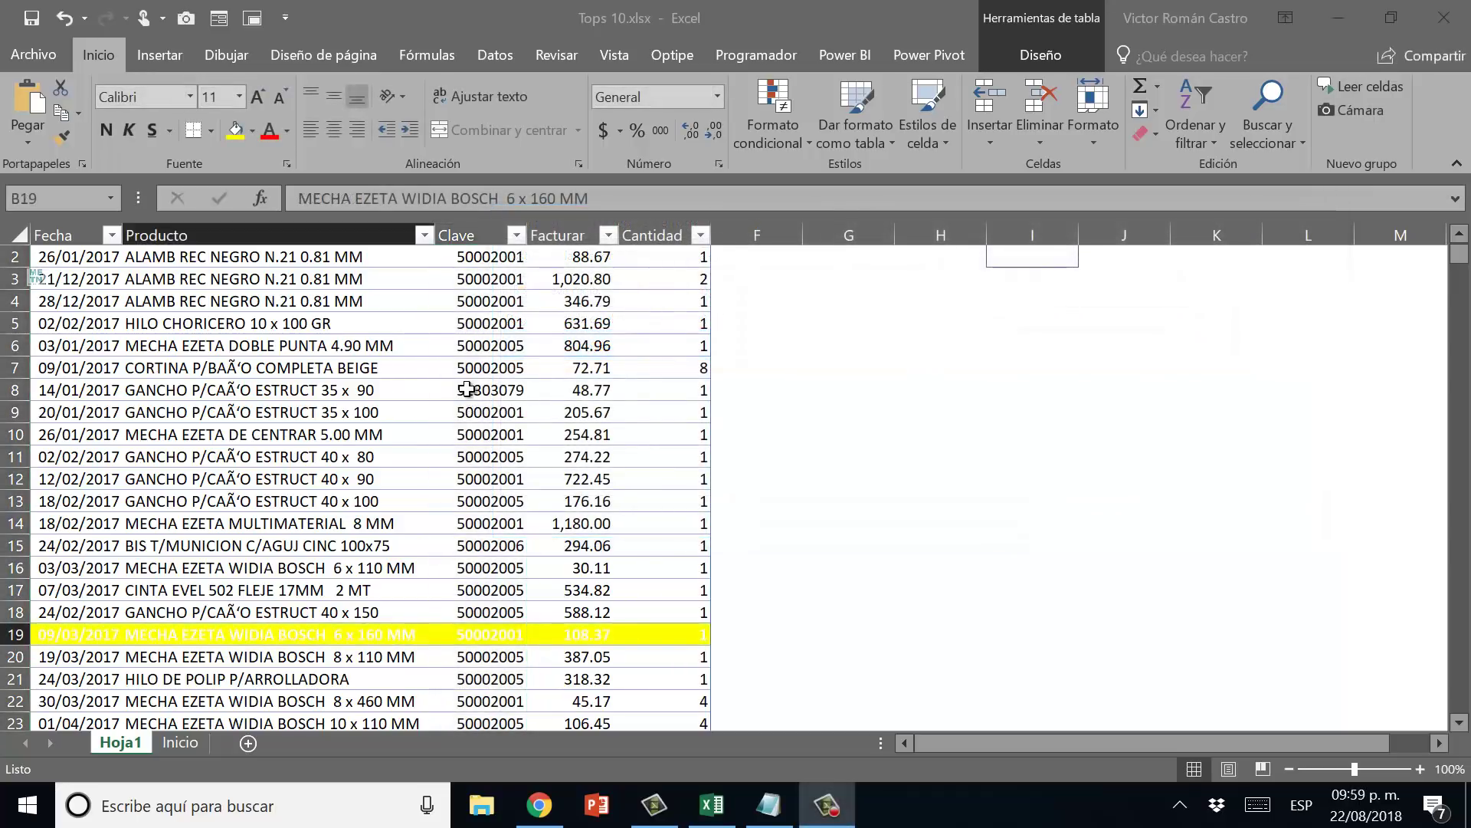
scroll(475, 437, "down", 1)
scroll(490, 491, "down", 4)
scroll(494, 503, "down", 10)
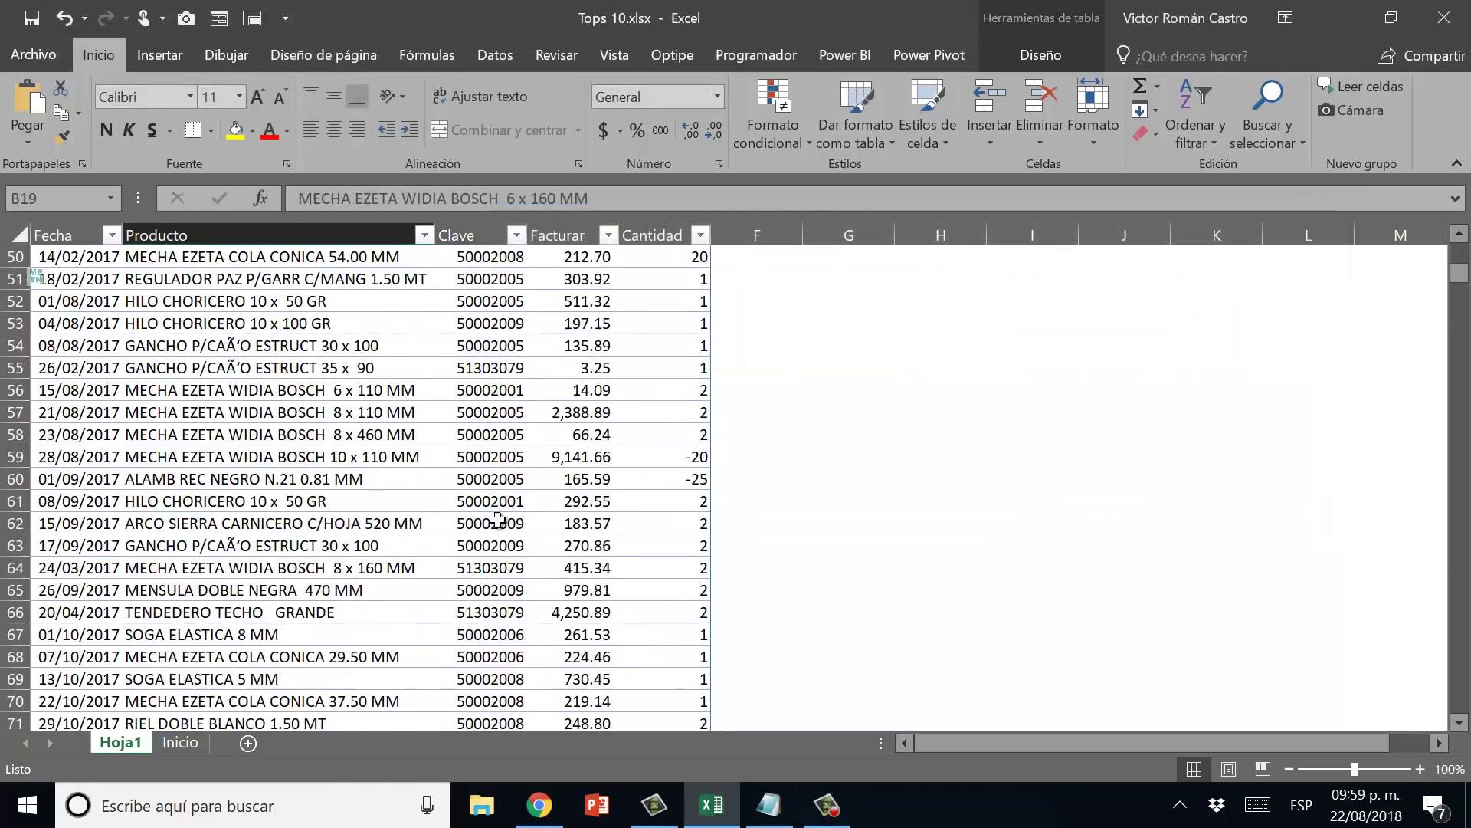
scroll(494, 503, "down", 10)
scroll(494, 503, "down", 10)
left_click_drag(1459, 300, 1465, 330)
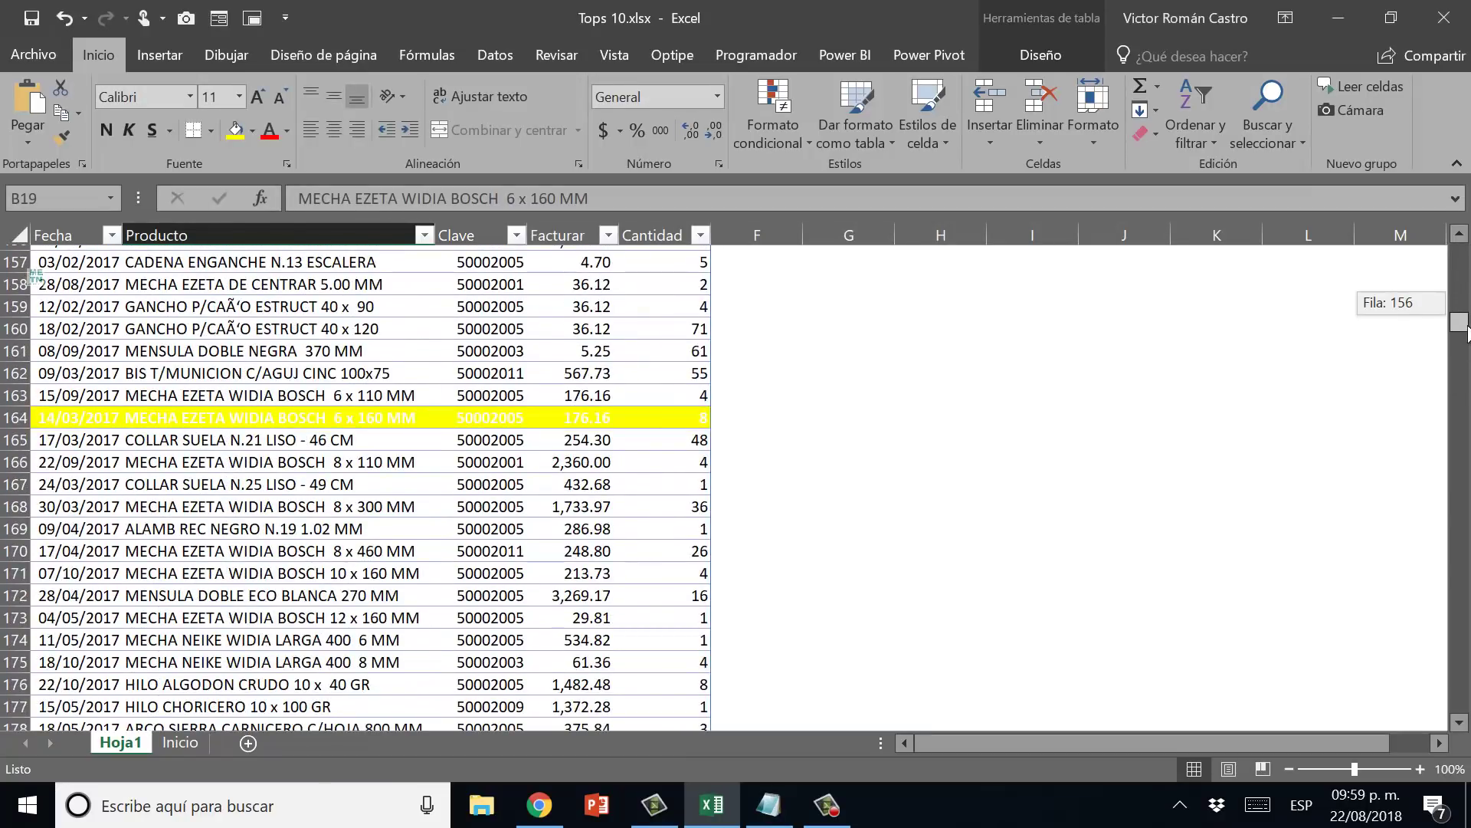
left_click_drag(1465, 329, 1467, 417)
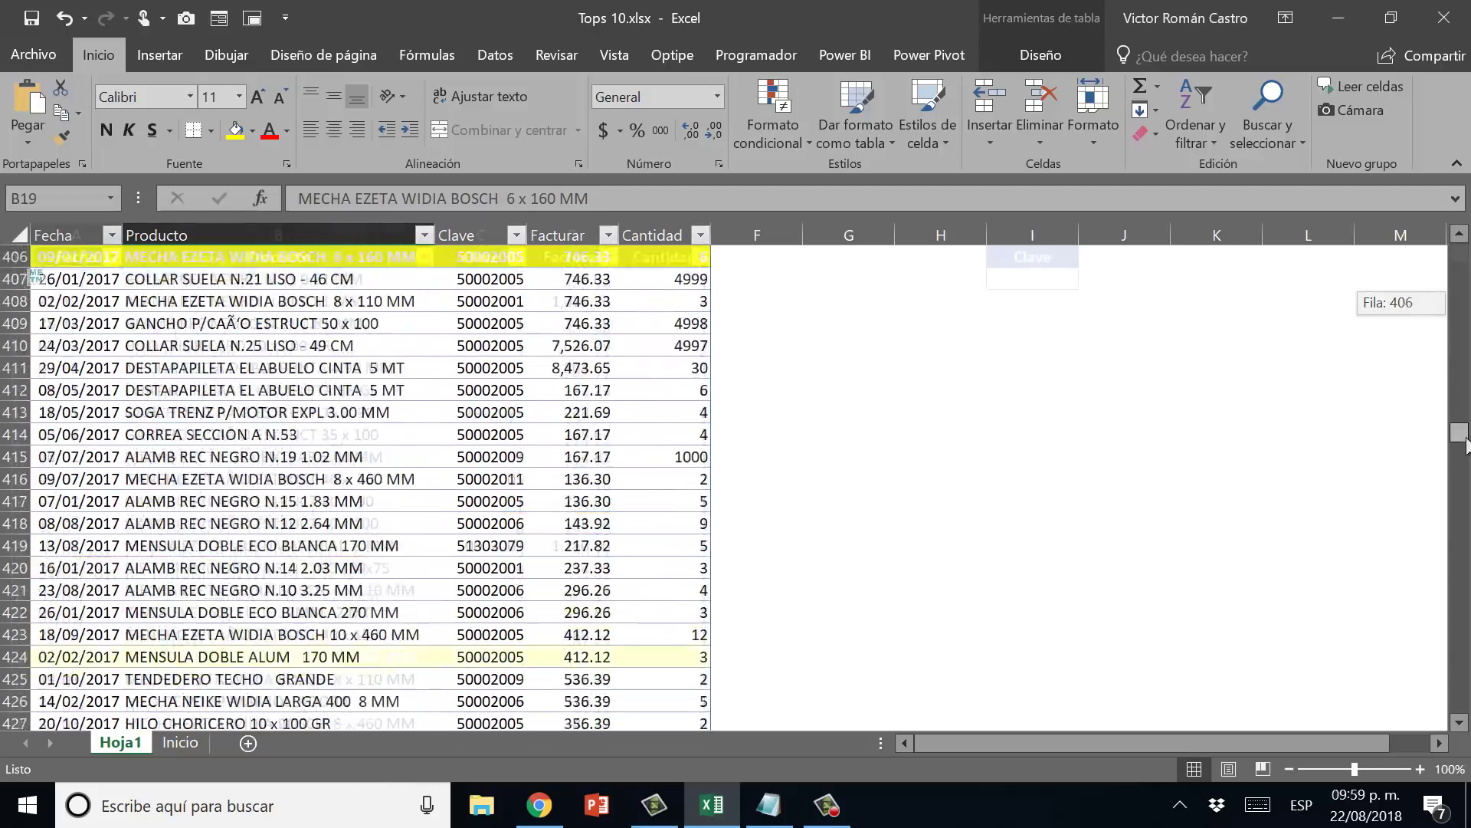
left_click_drag(1467, 417, 1467, 253)
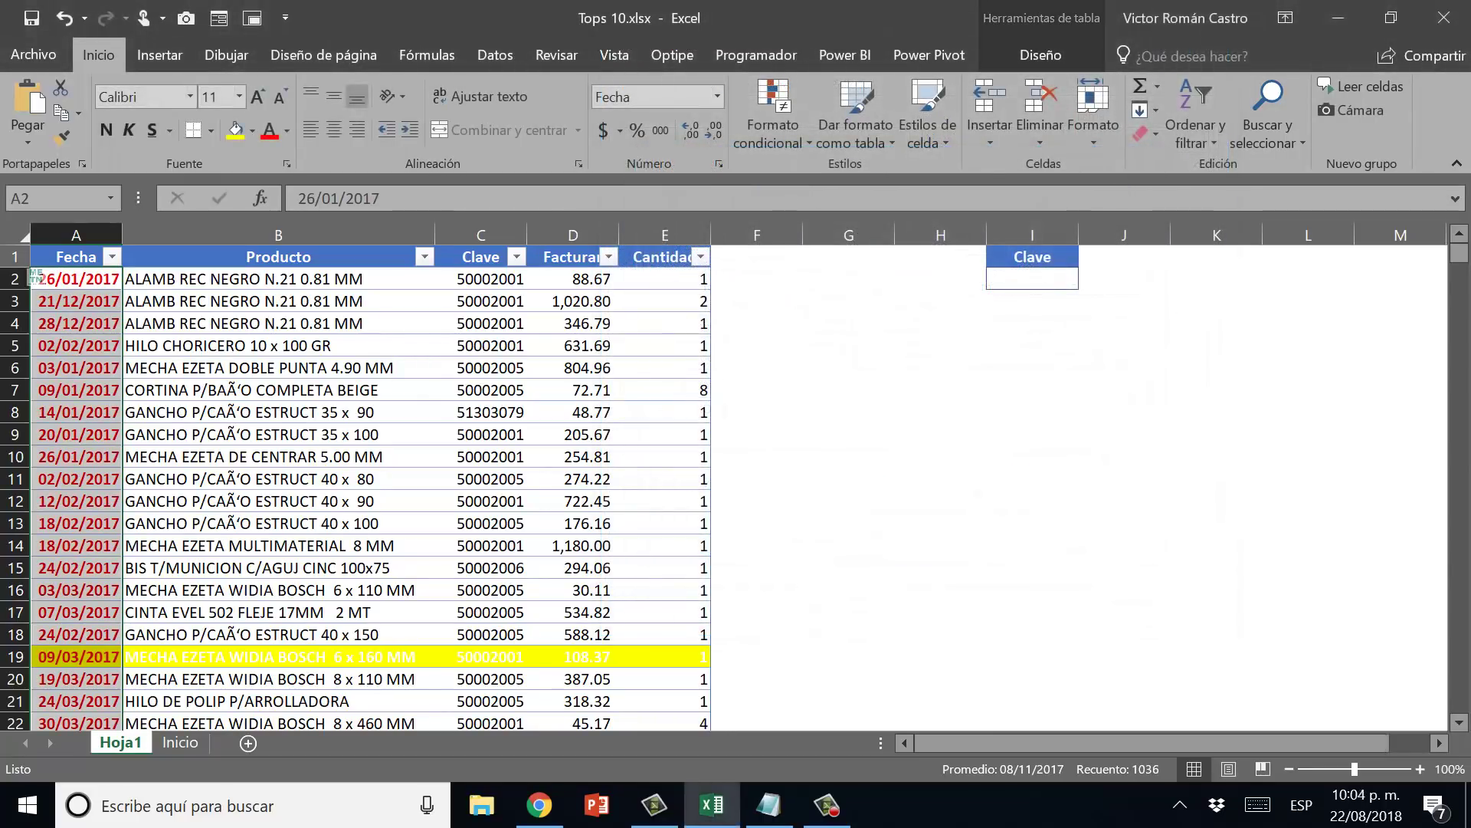
mouse_move(1459, 257)
left_mouse_down()
mouse_move(1468, 582)
mouse_move(1468, 569)
left_mouse_up()
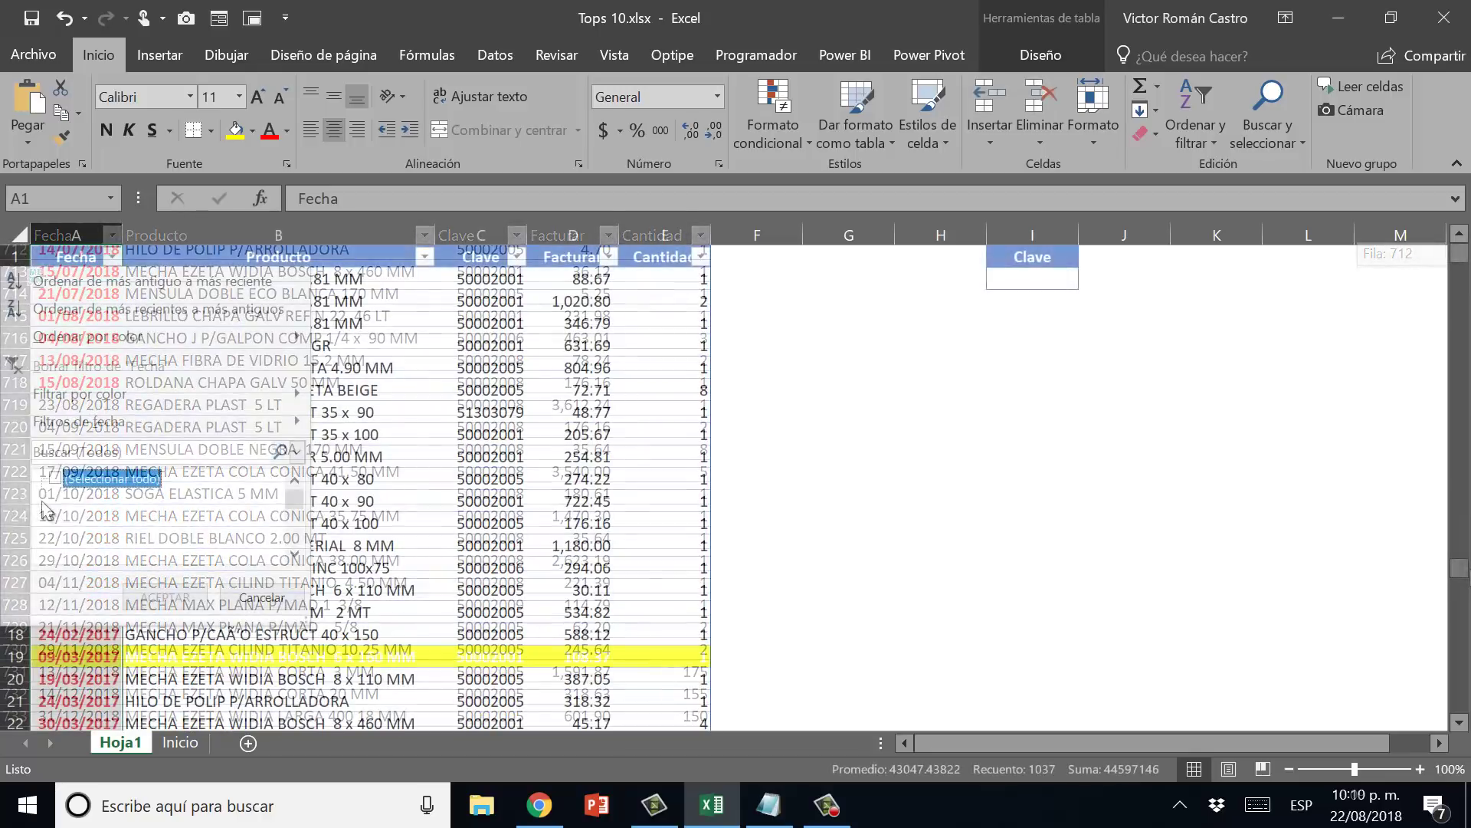
left_click(99, 515)
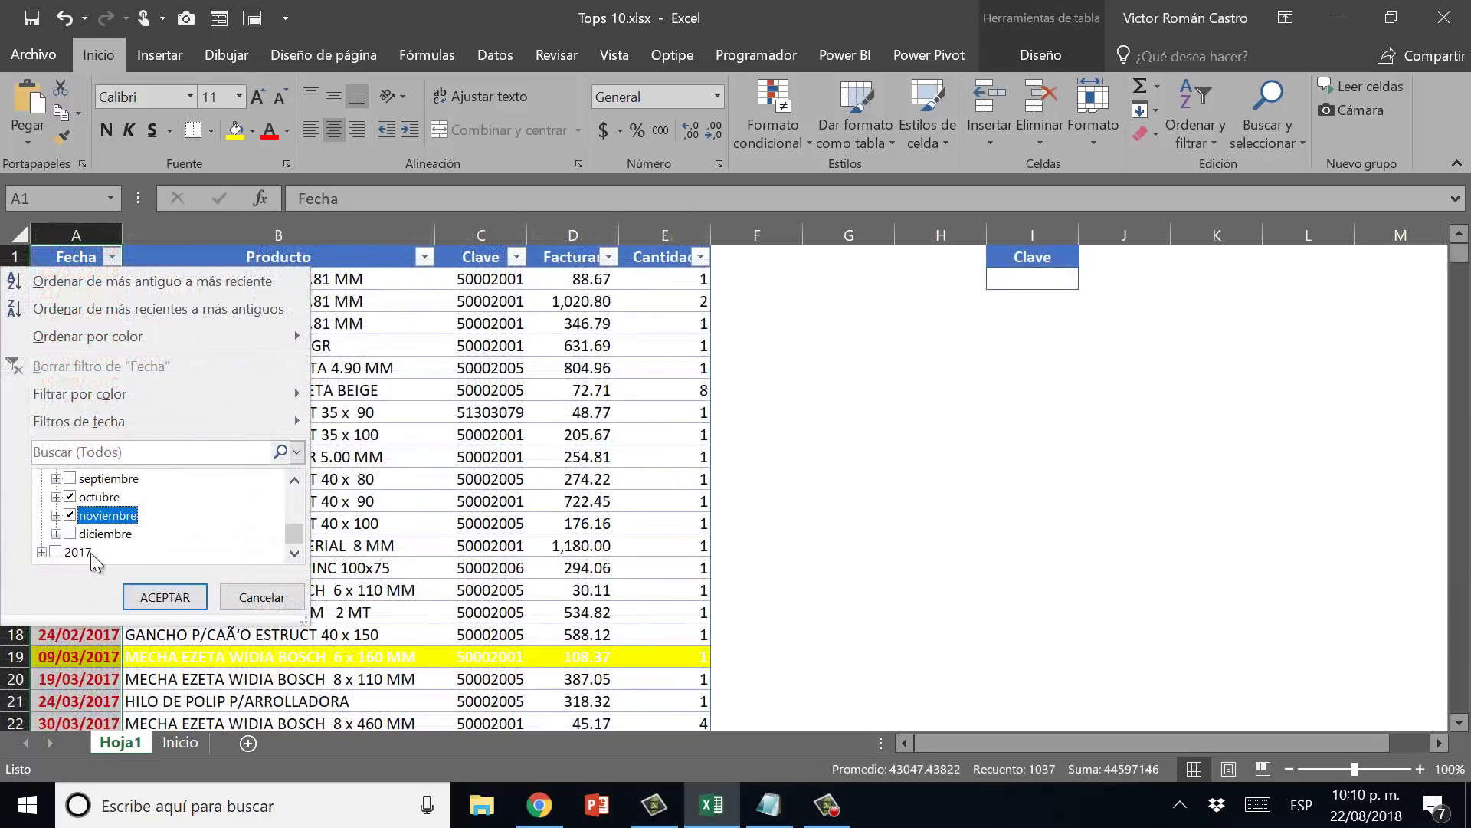
left_click(165, 597)
left_click(107, 278)
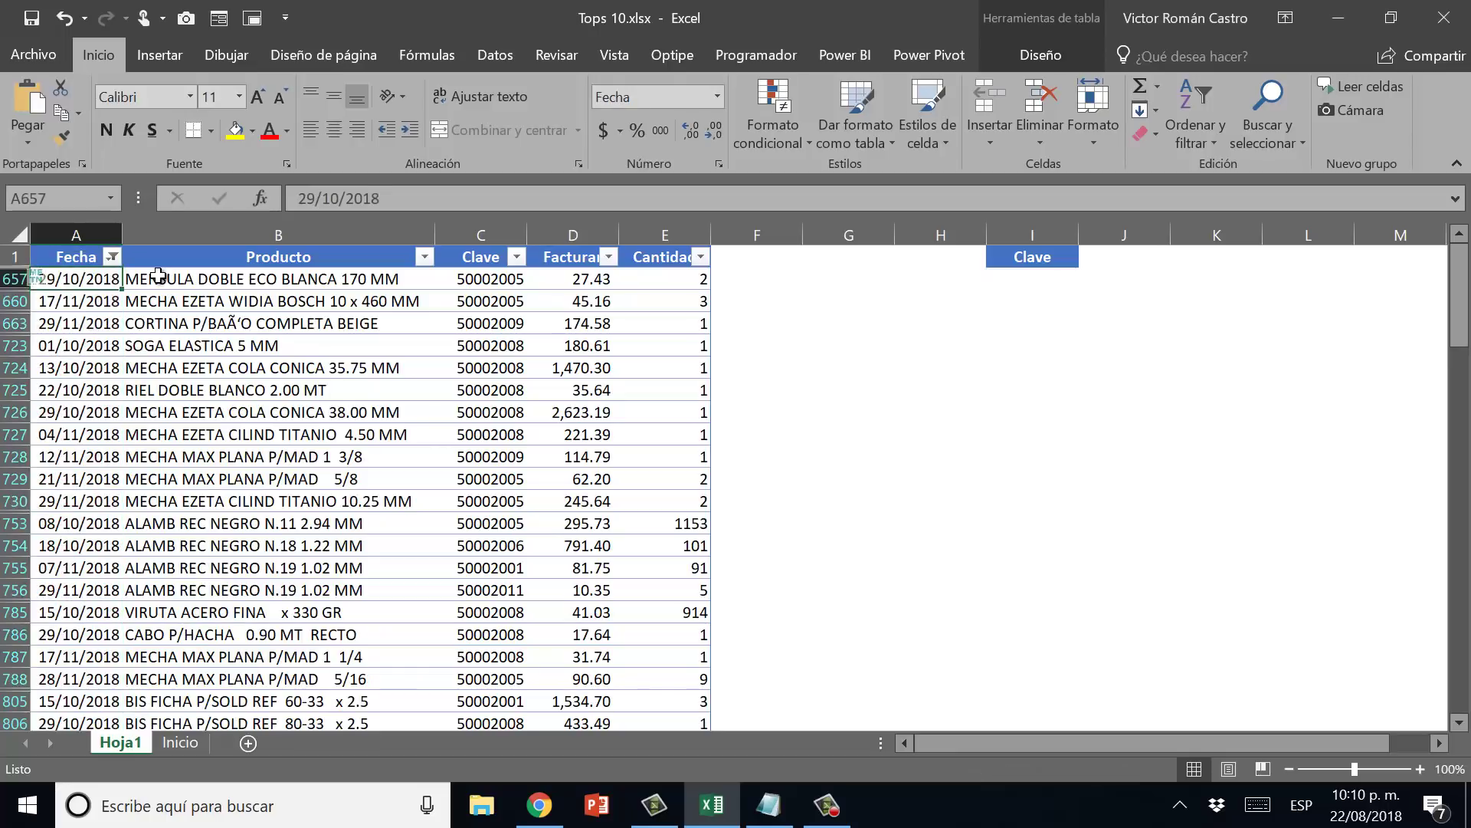
key("ctrl+Down")
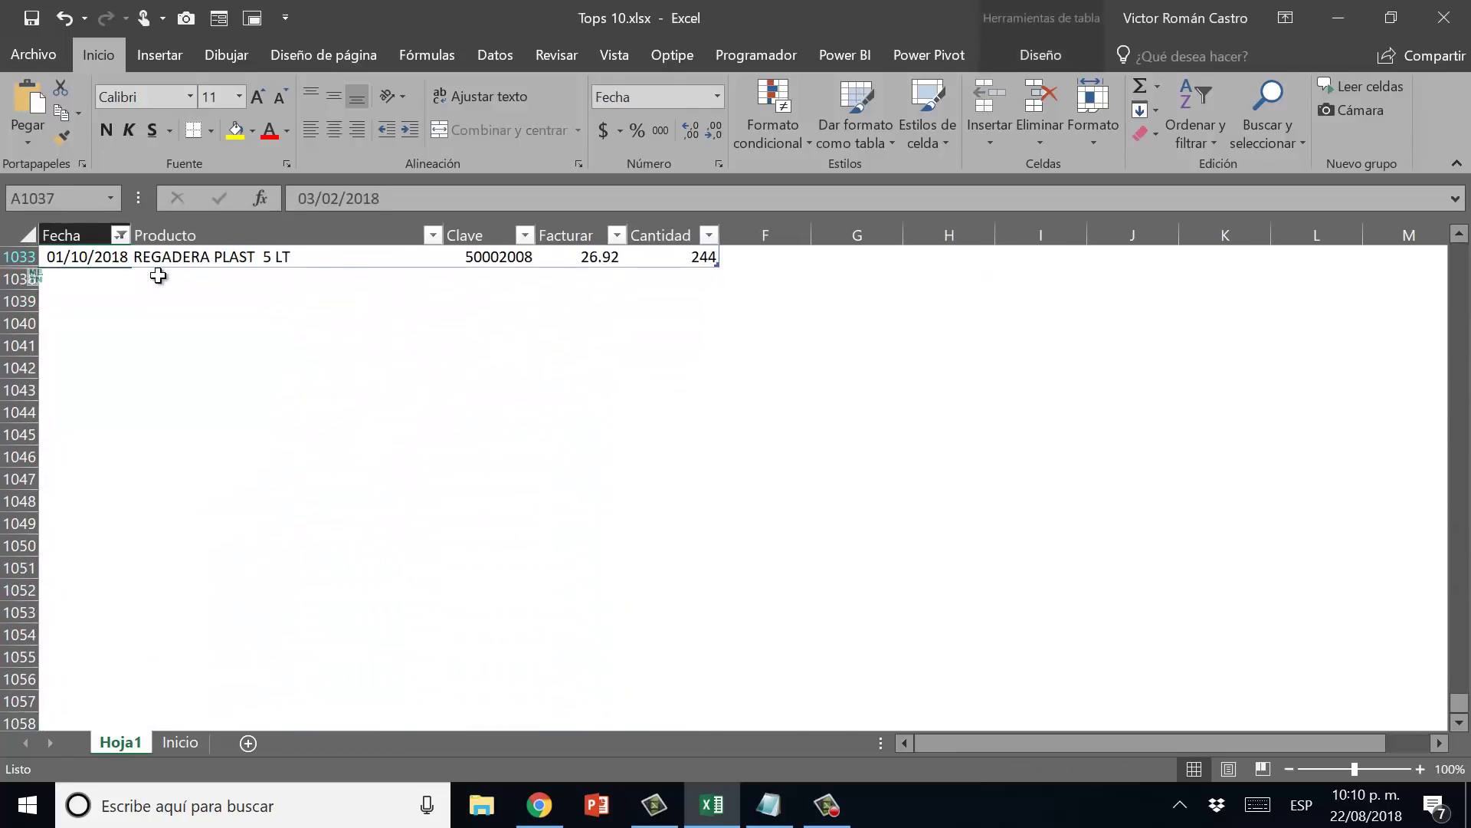
key("ctrl+Up")
left_click(111, 256)
left_click(95, 364)
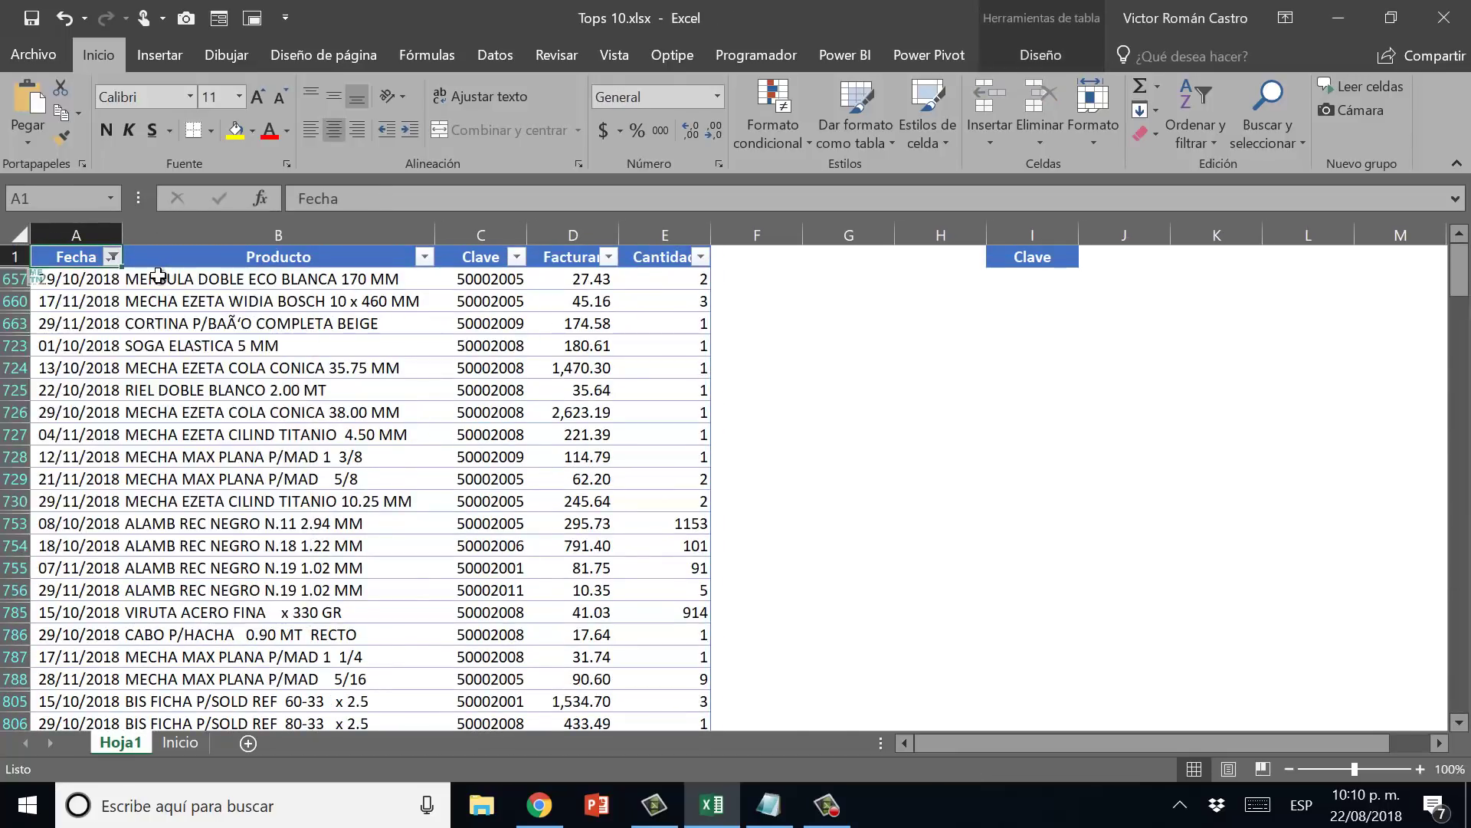
left_click_drag(1459, 253, 1459, 703)
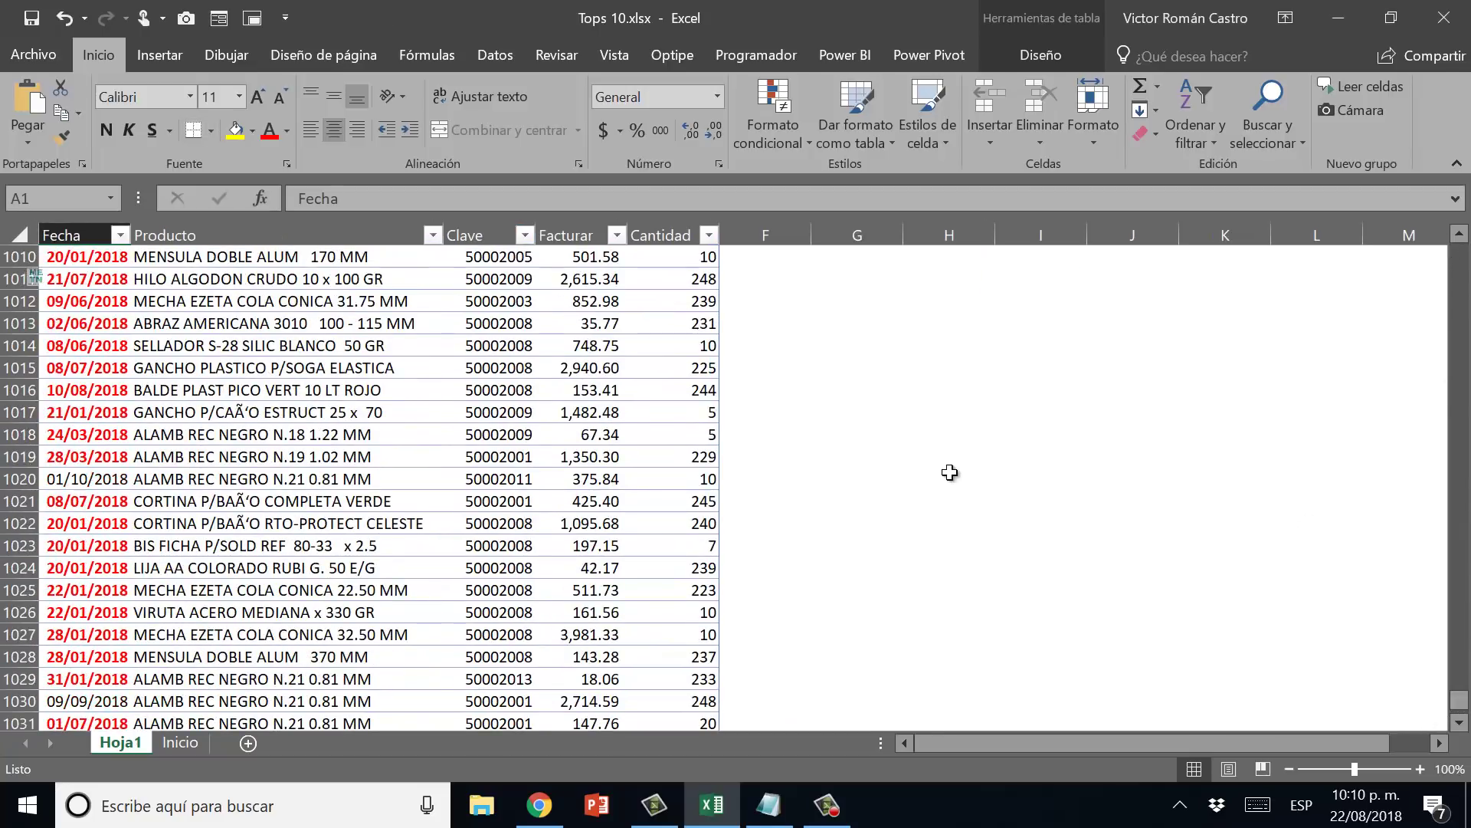
scroll(950, 473, "down", 1)
scroll(950, 473, "down", 1)
scroll(951, 473, "down", 2)
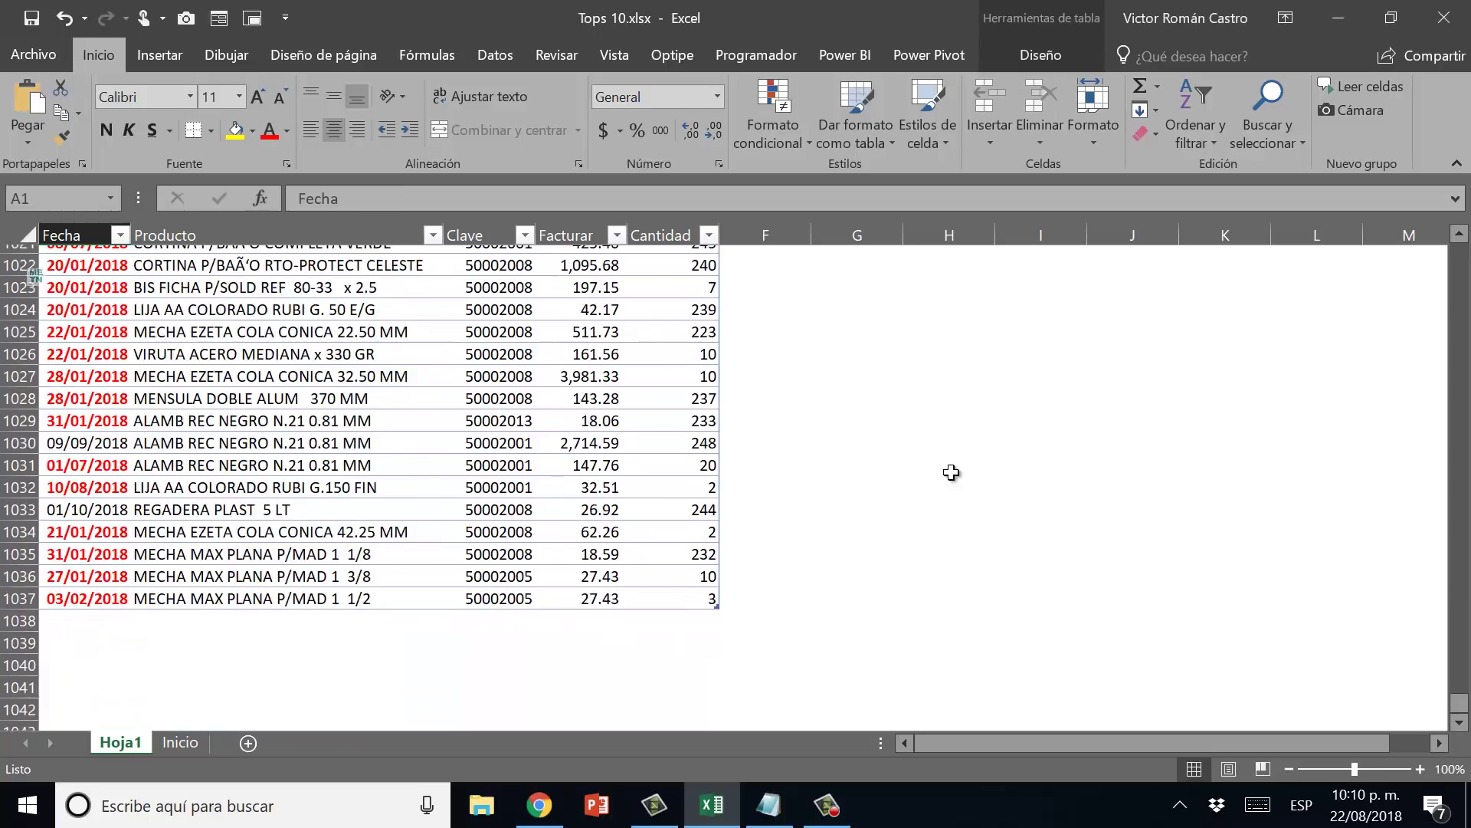
scroll(951, 473, "up", 1)
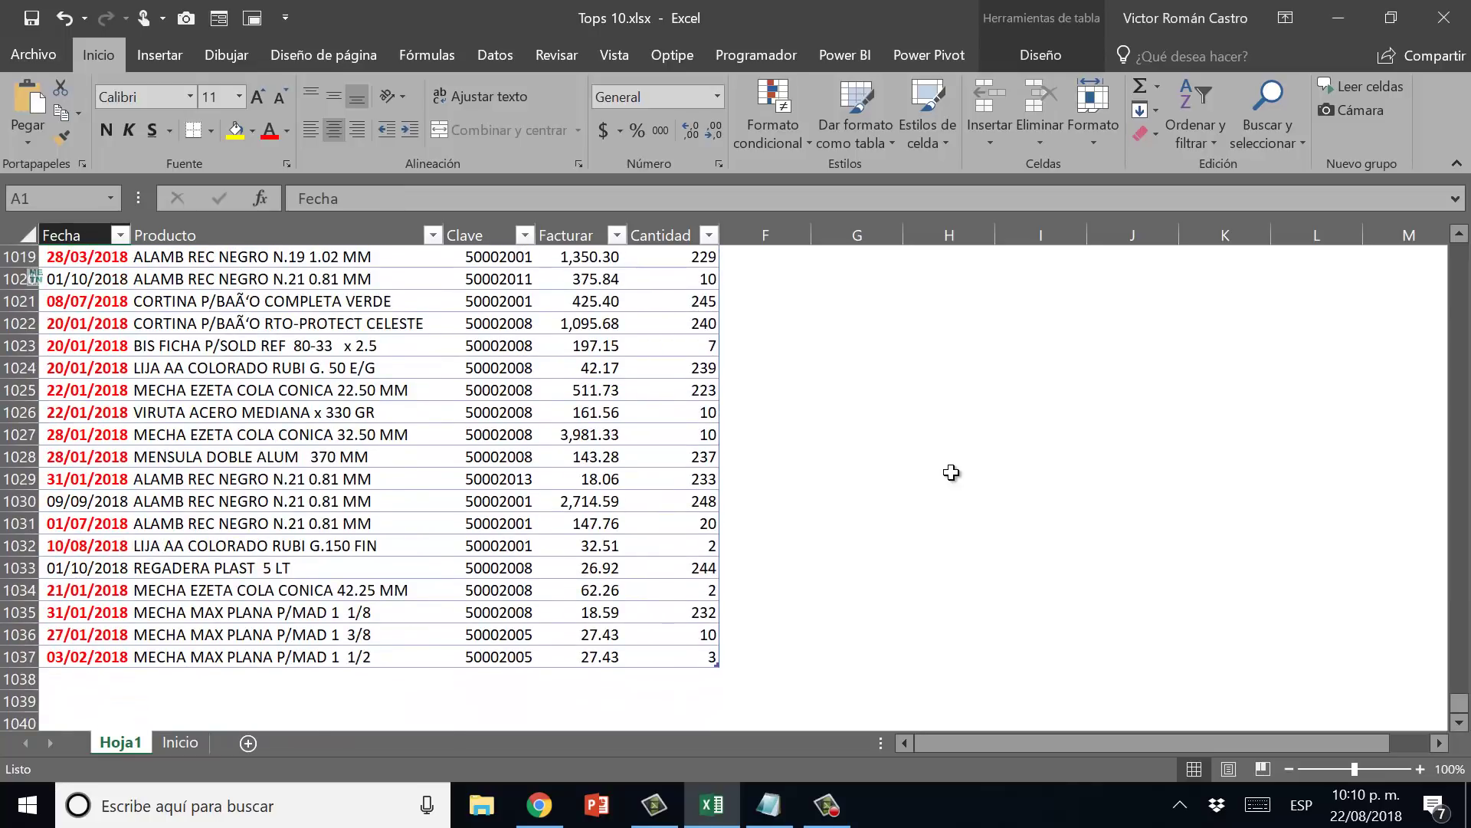
key("ctrl+Home")
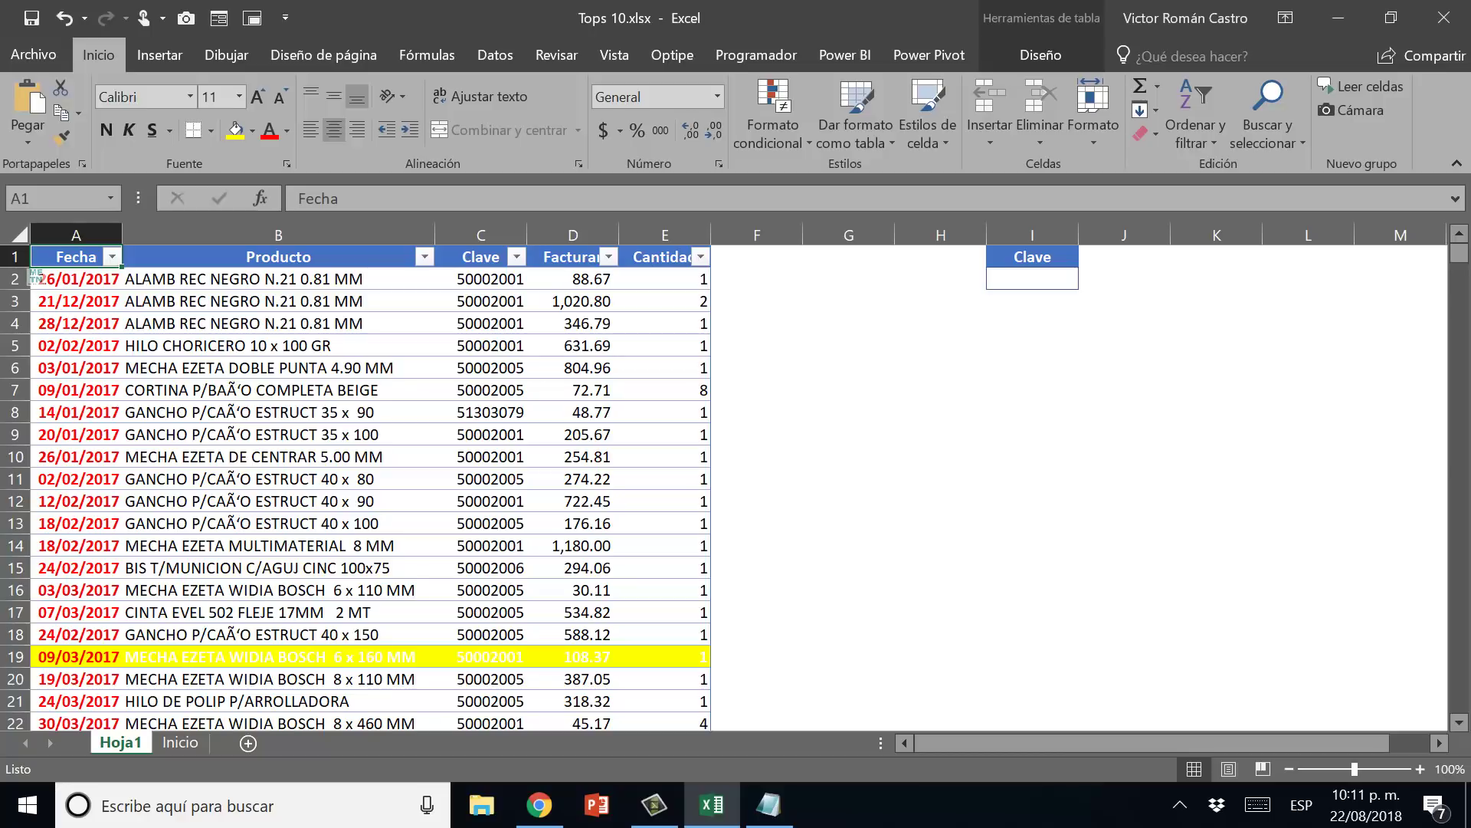
Select the Clave column data and create a formula rule =$C2=$I$2.
key("Right")
key("Right")
key("ctrl+space")
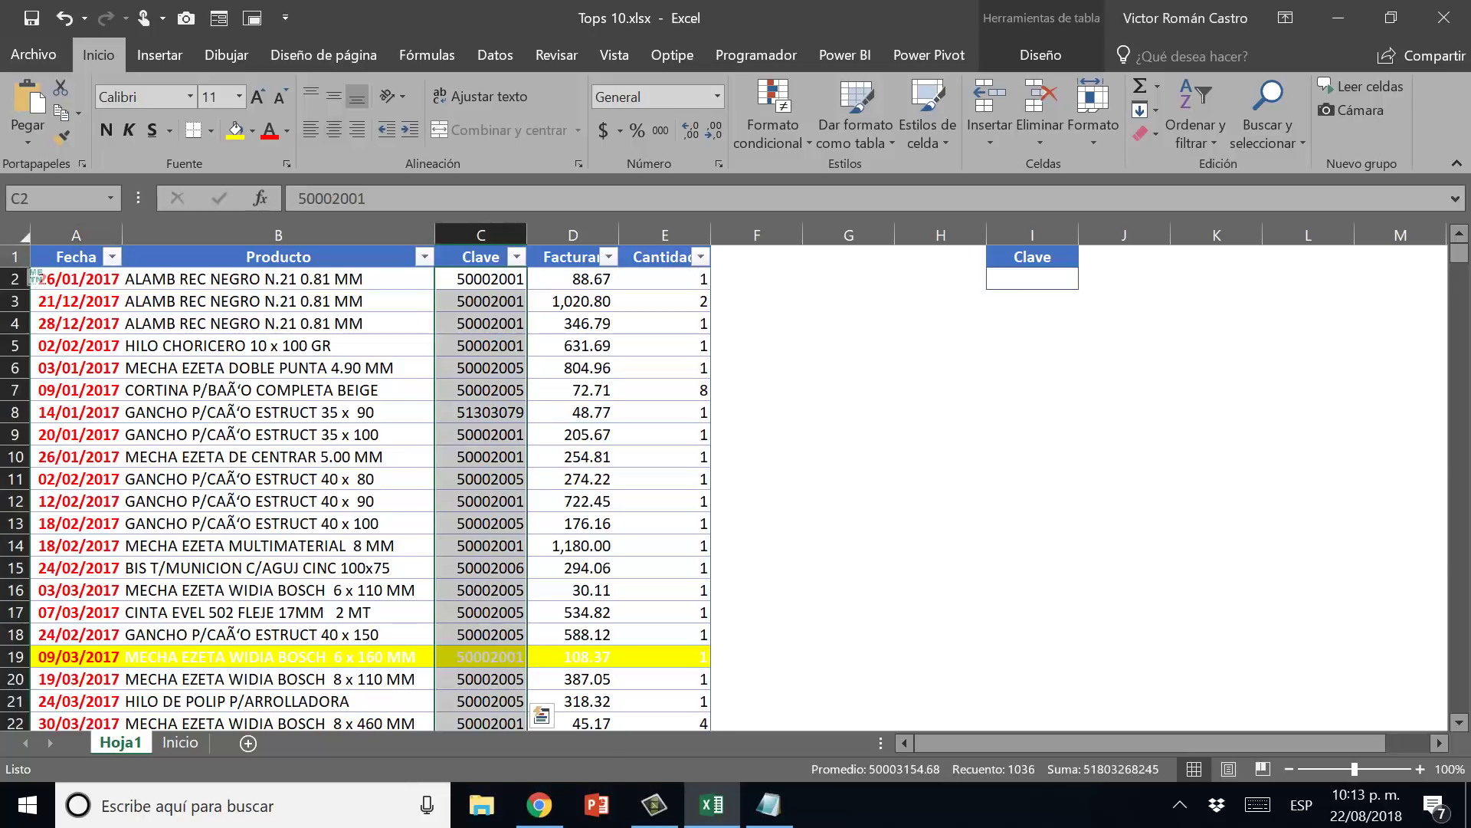
key("alt+o")
key("l")
key("n")
left_click(817, 305)
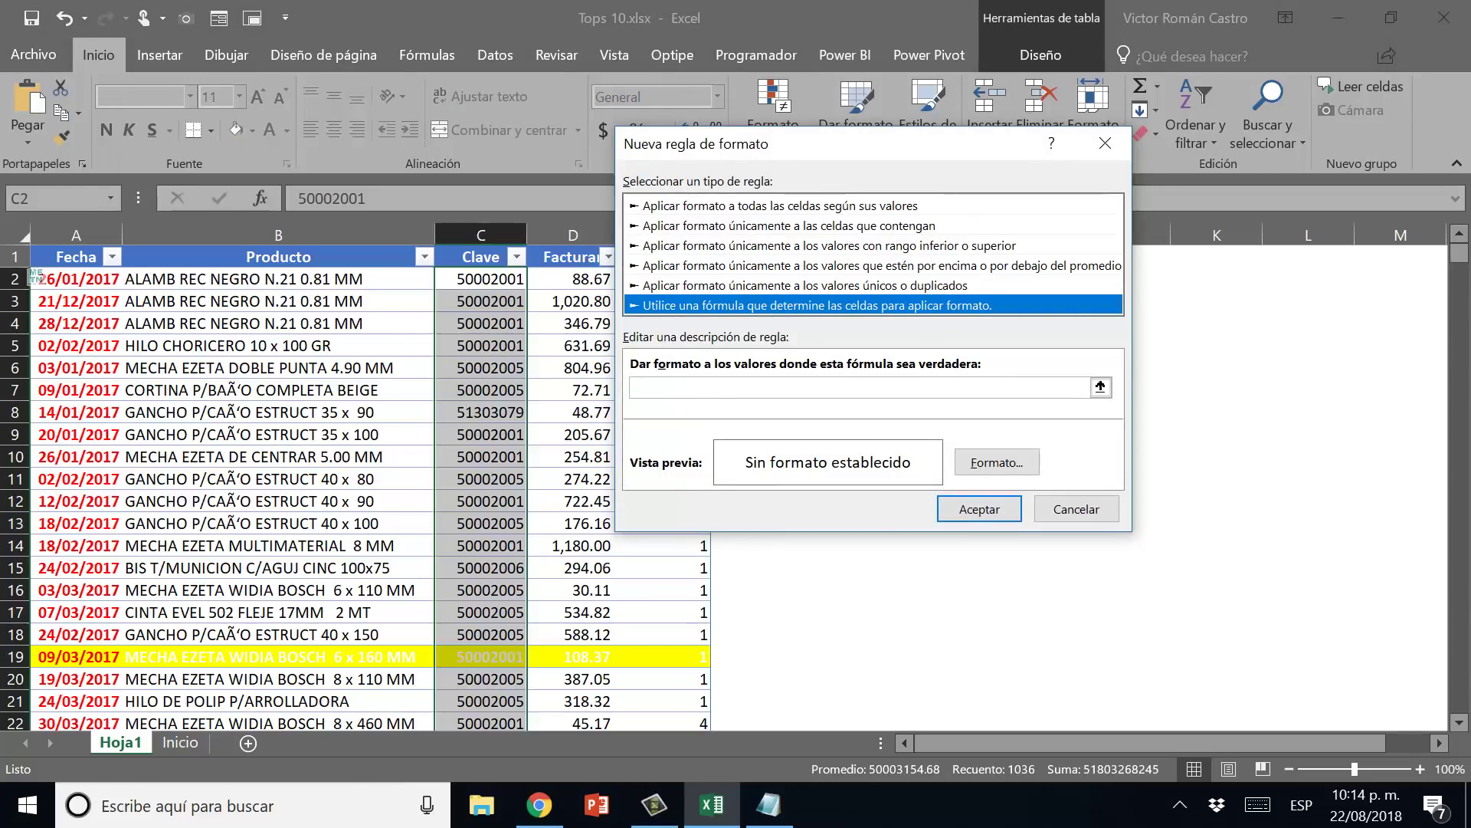
left_click(858, 387)
type("=$C2=$I$2")
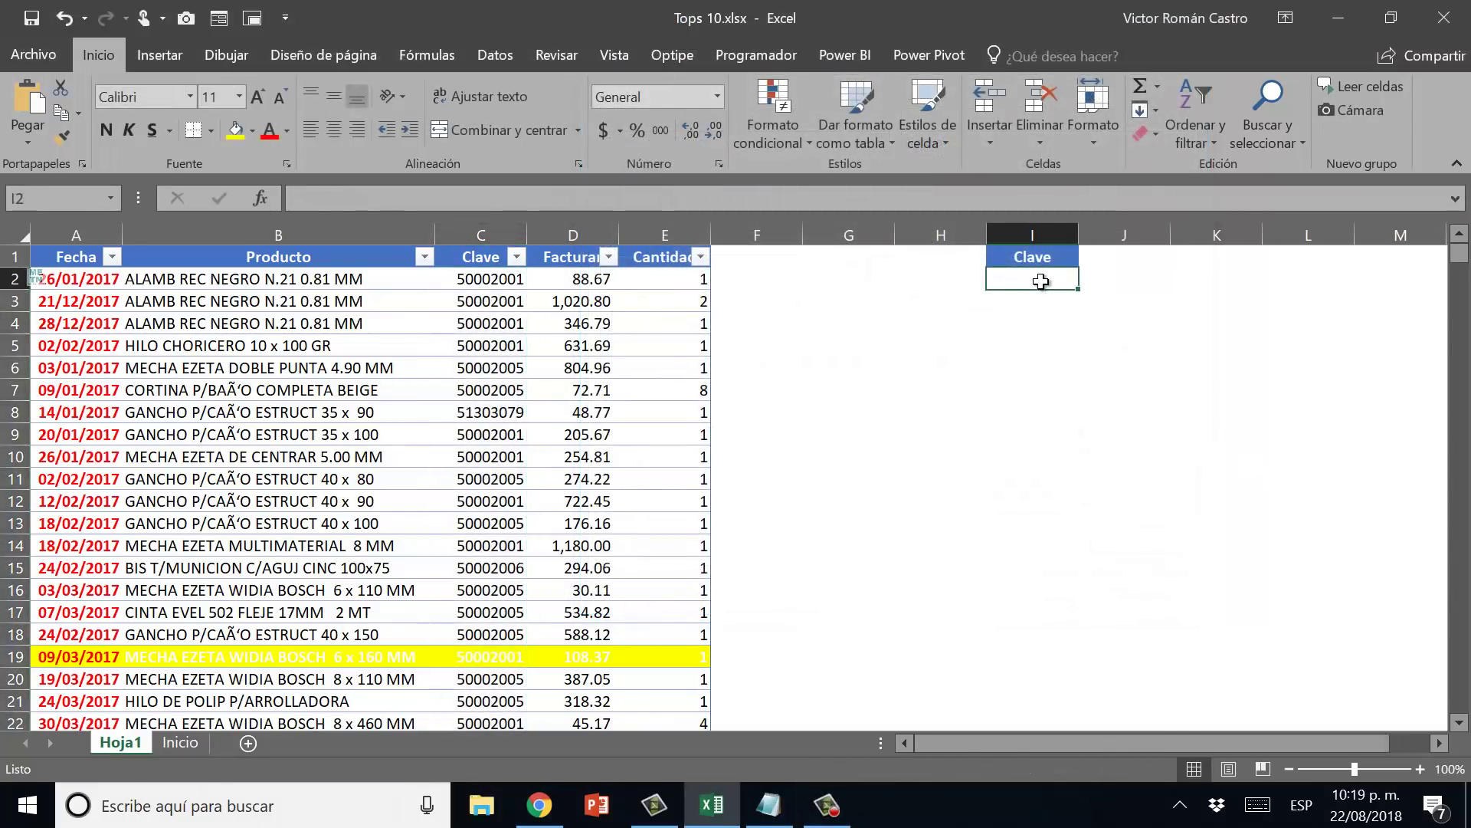
Enter key 50002001 in I2, then change its last digit to make it 50002005.
type("500020")
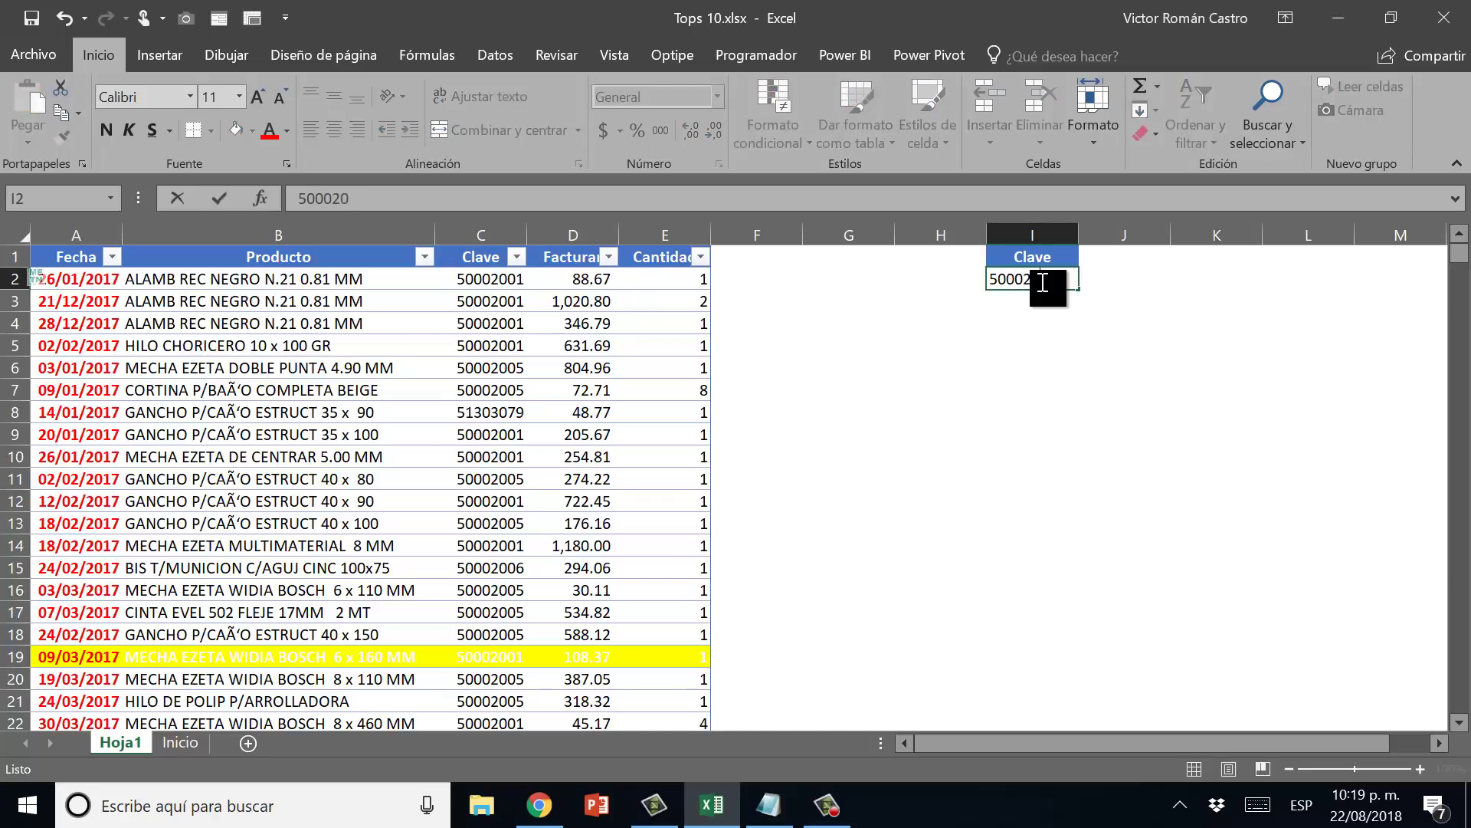
type("01")
key("ctrl+Return")
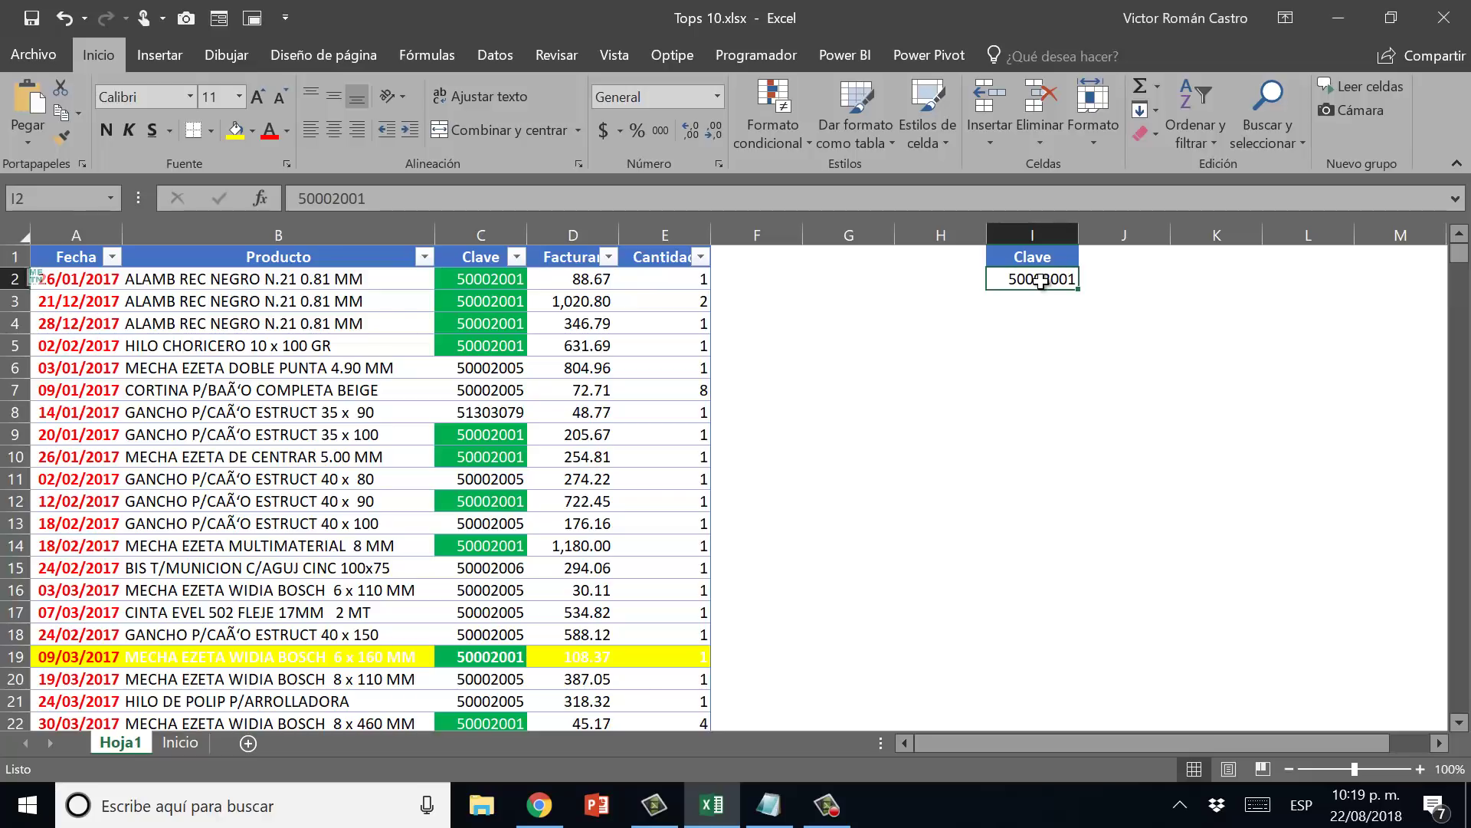
double_click(1041, 281)
key("BackSpace")
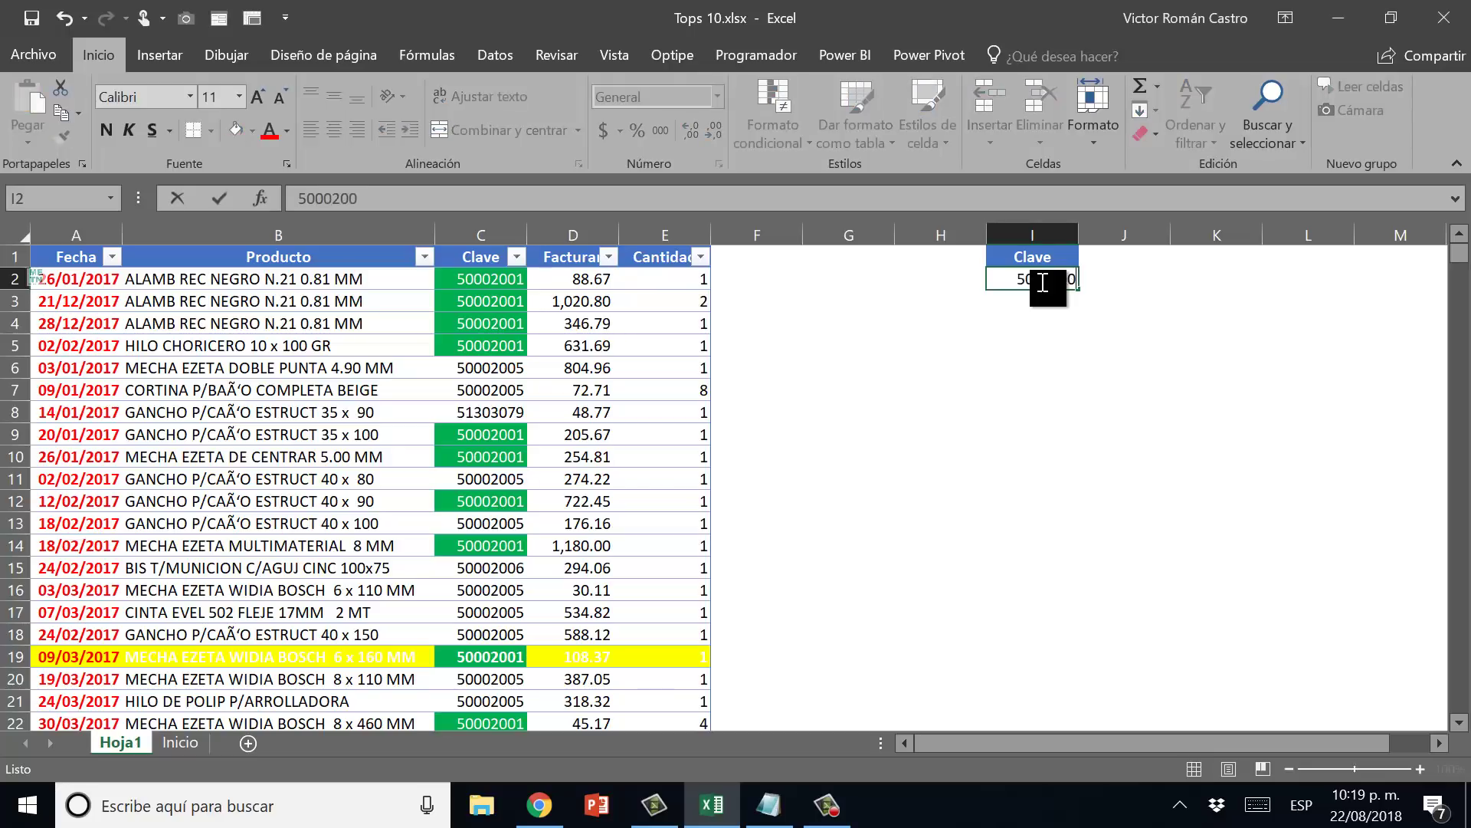
type("5")
key("ctrl+Return")
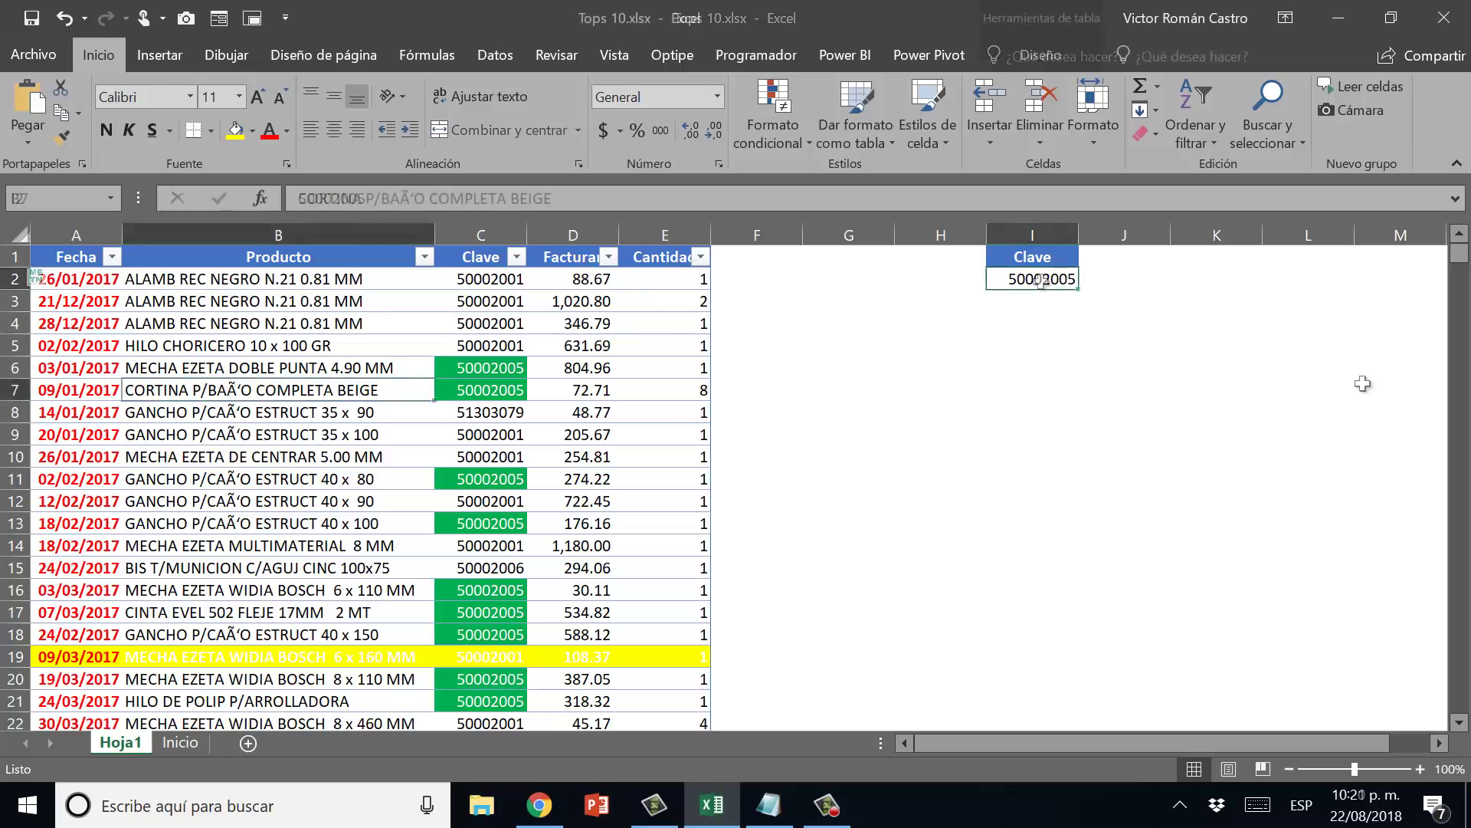
left_click_drag(1459, 255, 1465, 319)
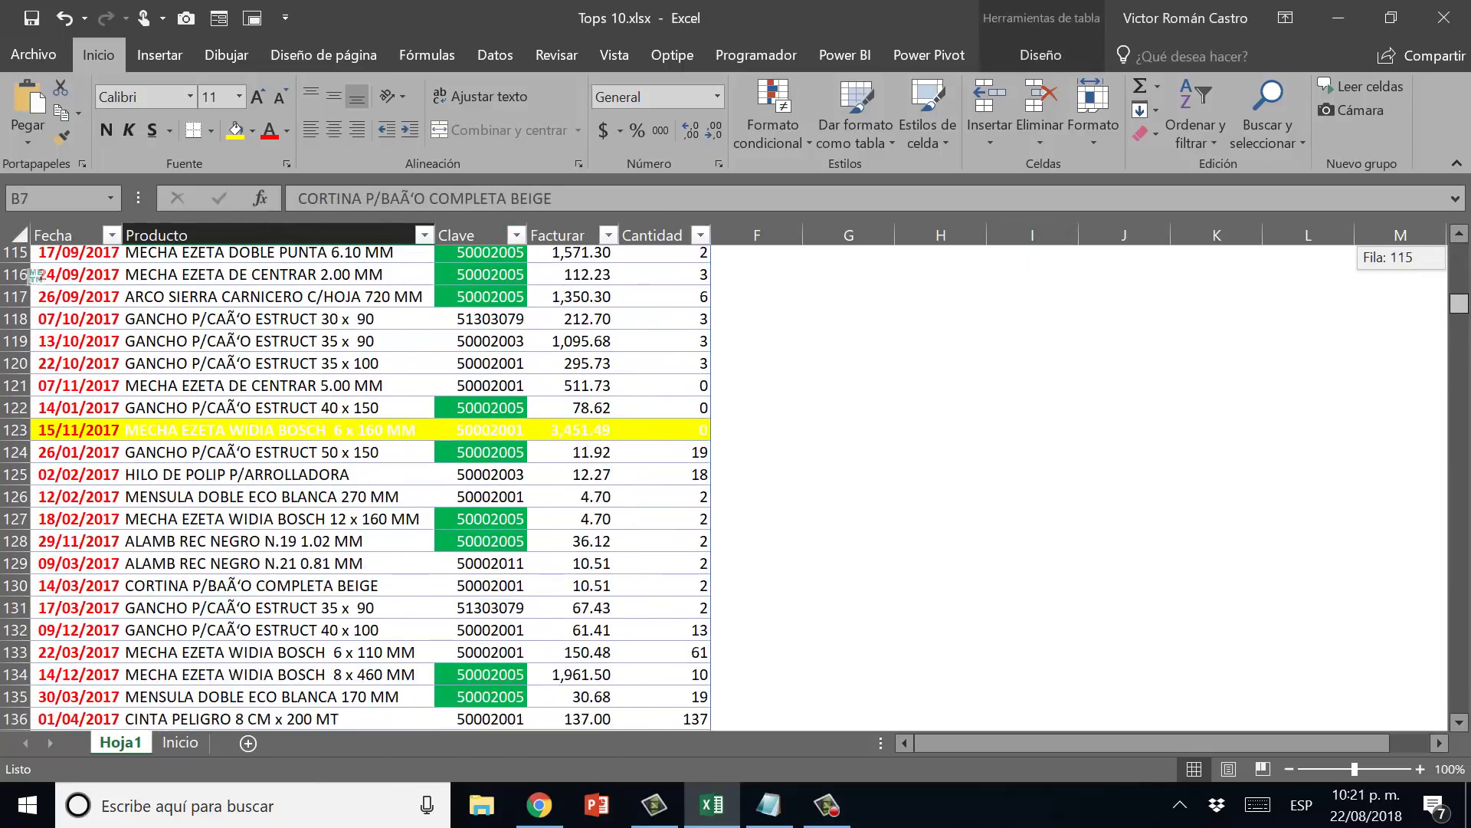
left_click_drag(1466, 319, 1467, 348)
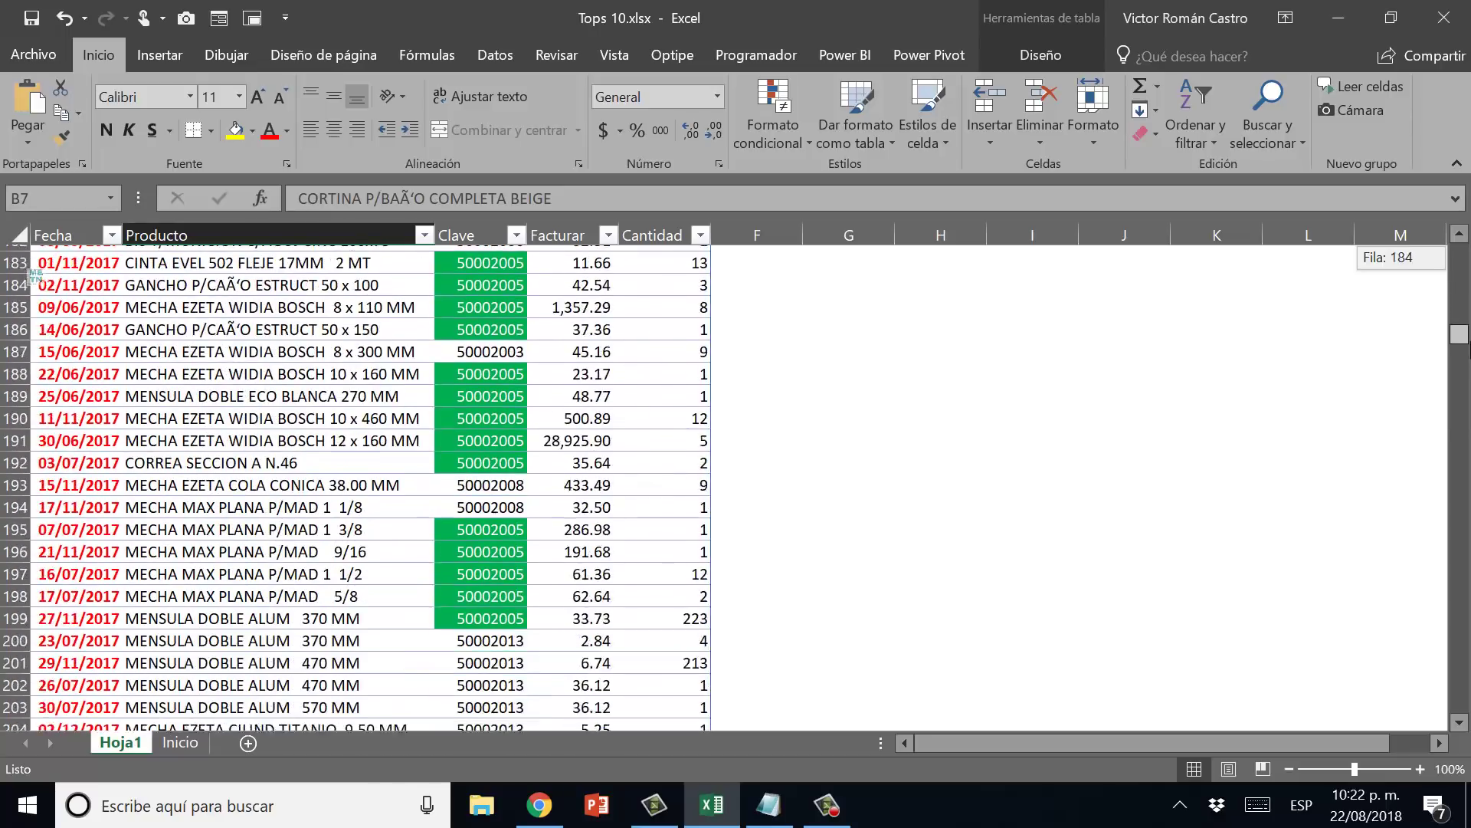
left_click_drag(1467, 349, 1466, 476)
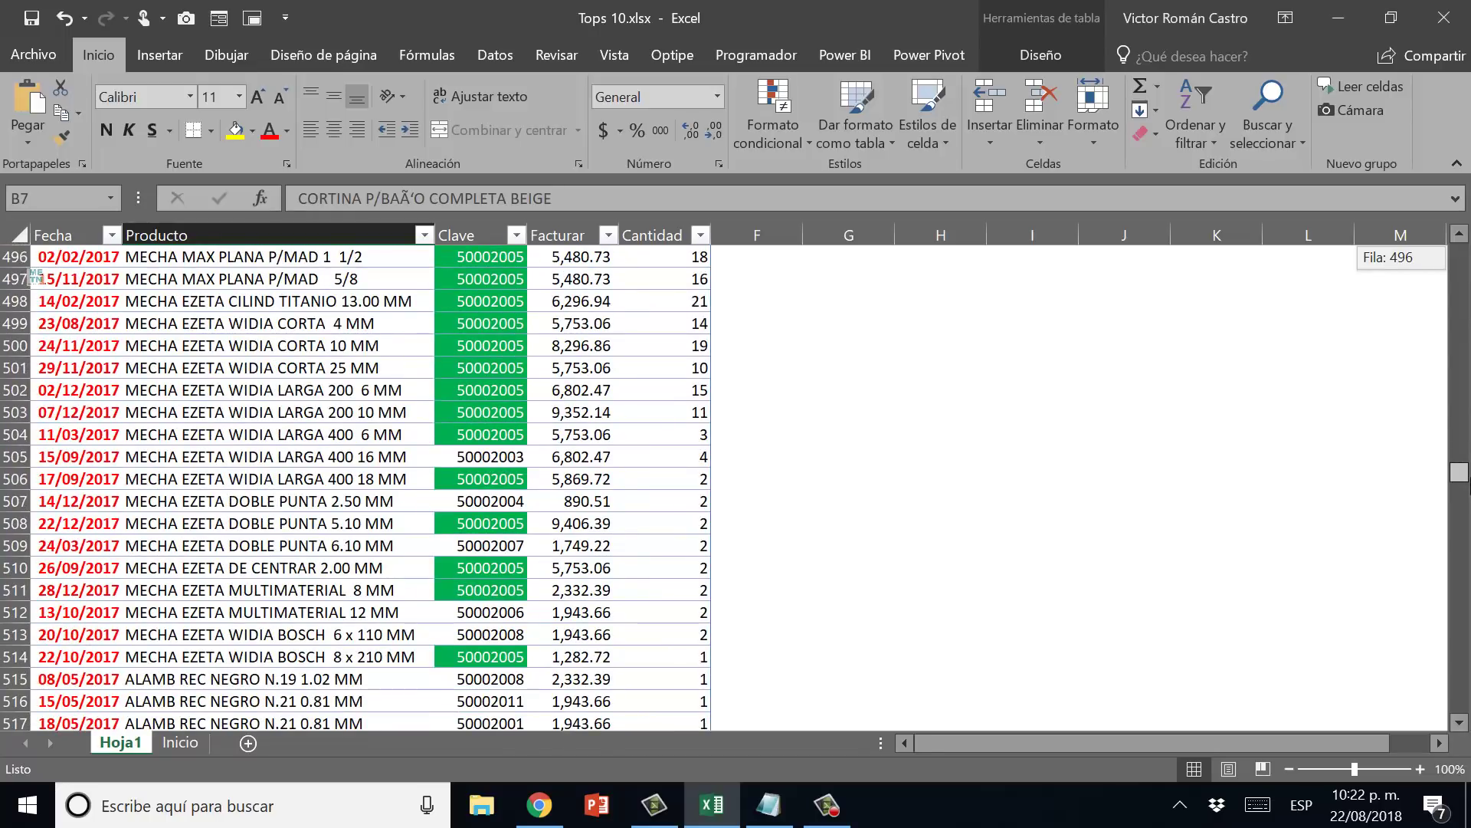
left_click_drag(1465, 479, 1465, 543)
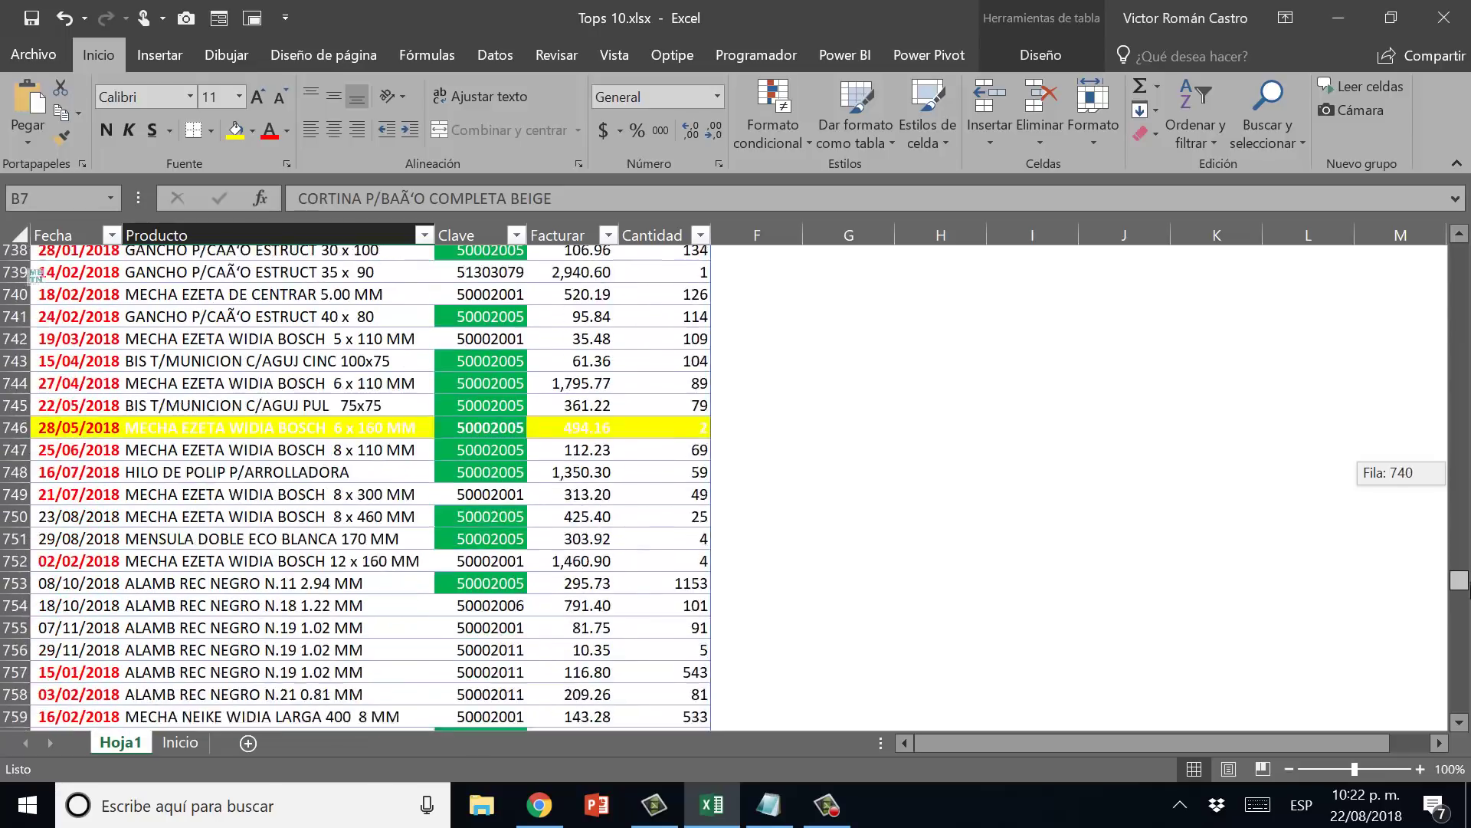
left_click_drag(1465, 542, 1459, 571)
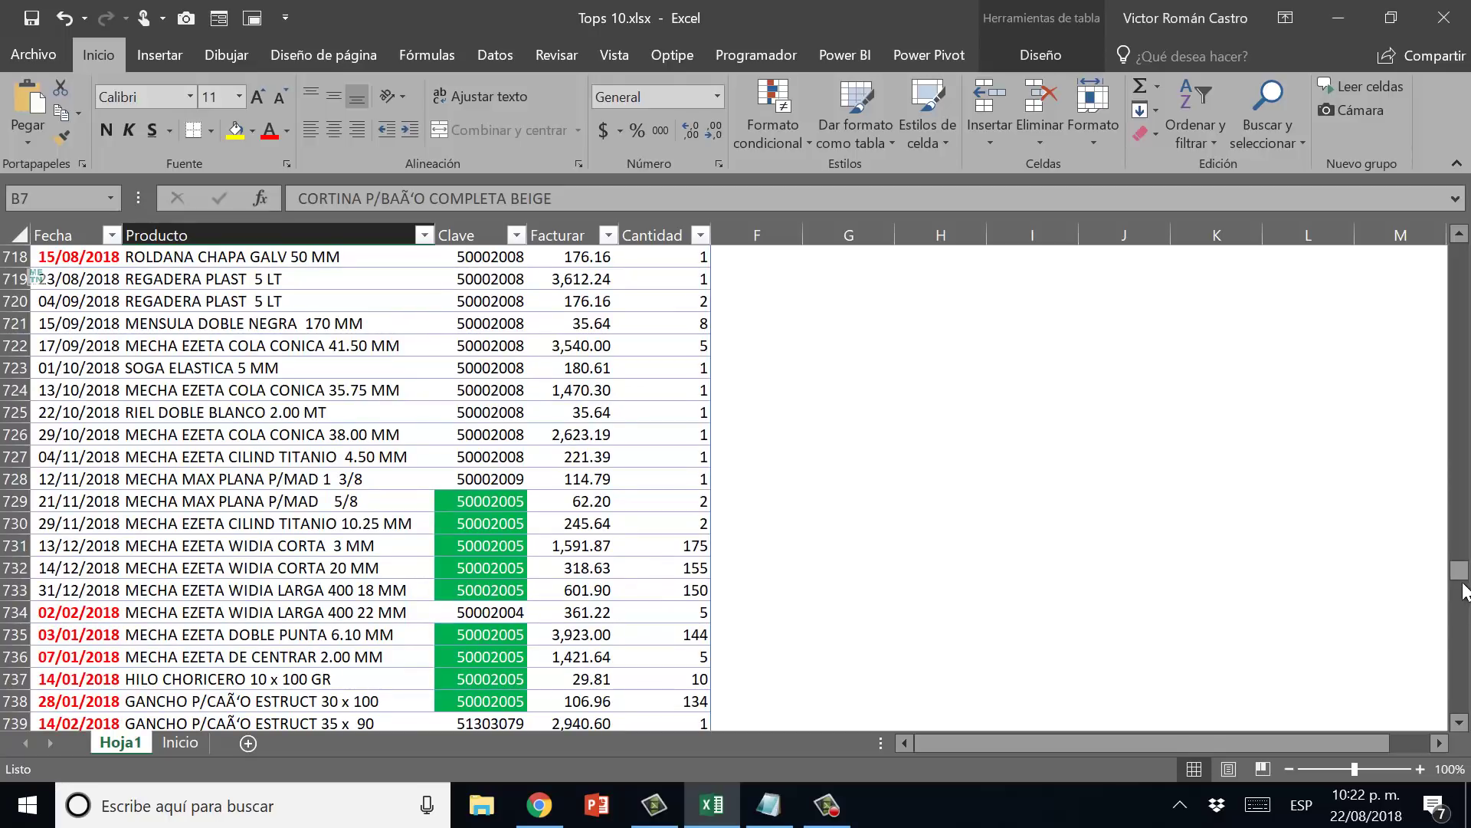
mouse_move(1463, 592)
left_mouse_down()
mouse_move(1466, 684)
mouse_move(1464, 526)
left_mouse_up()
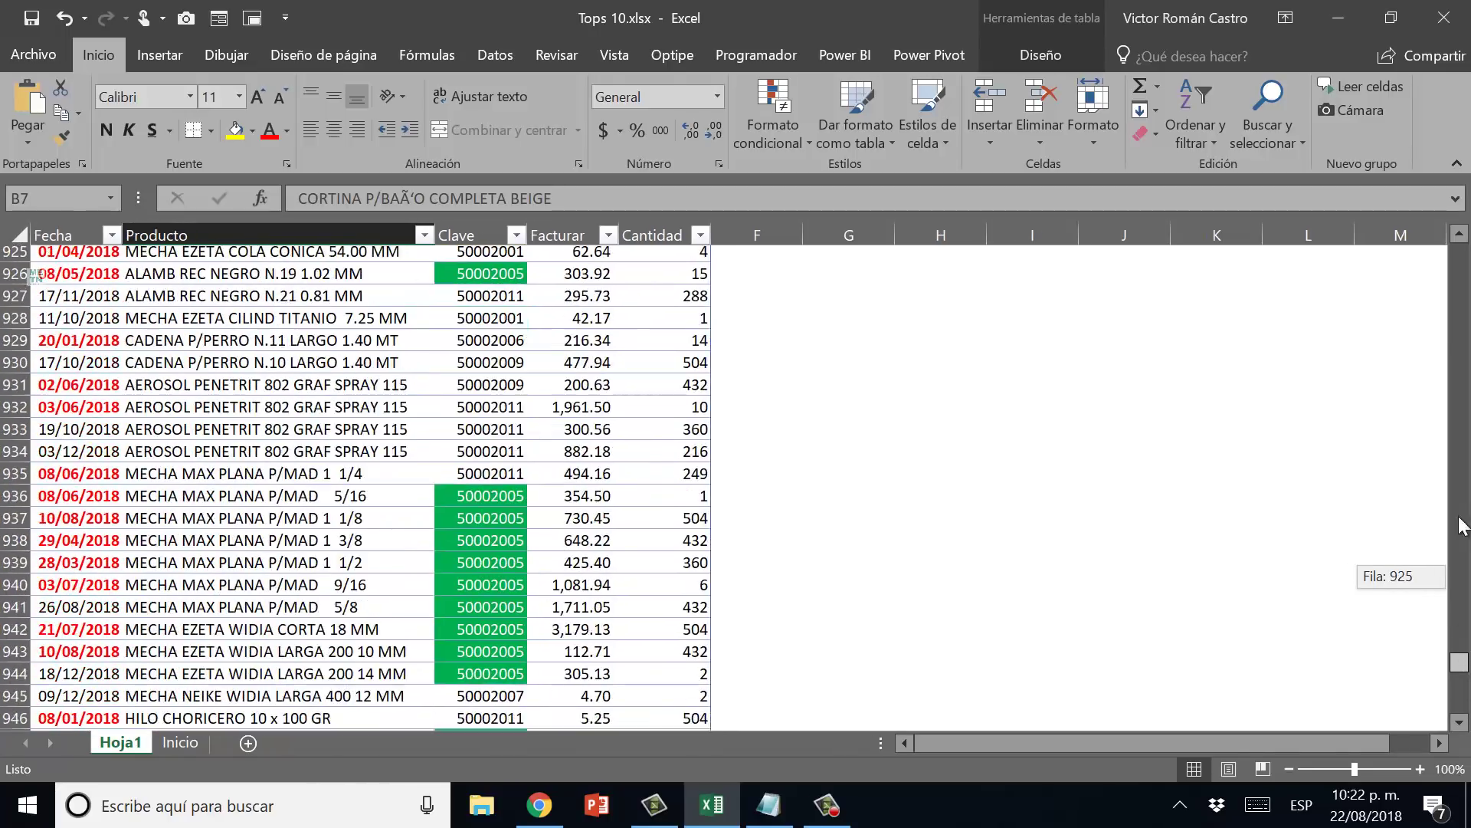
left_click_drag(1464, 525, 1464, 253)
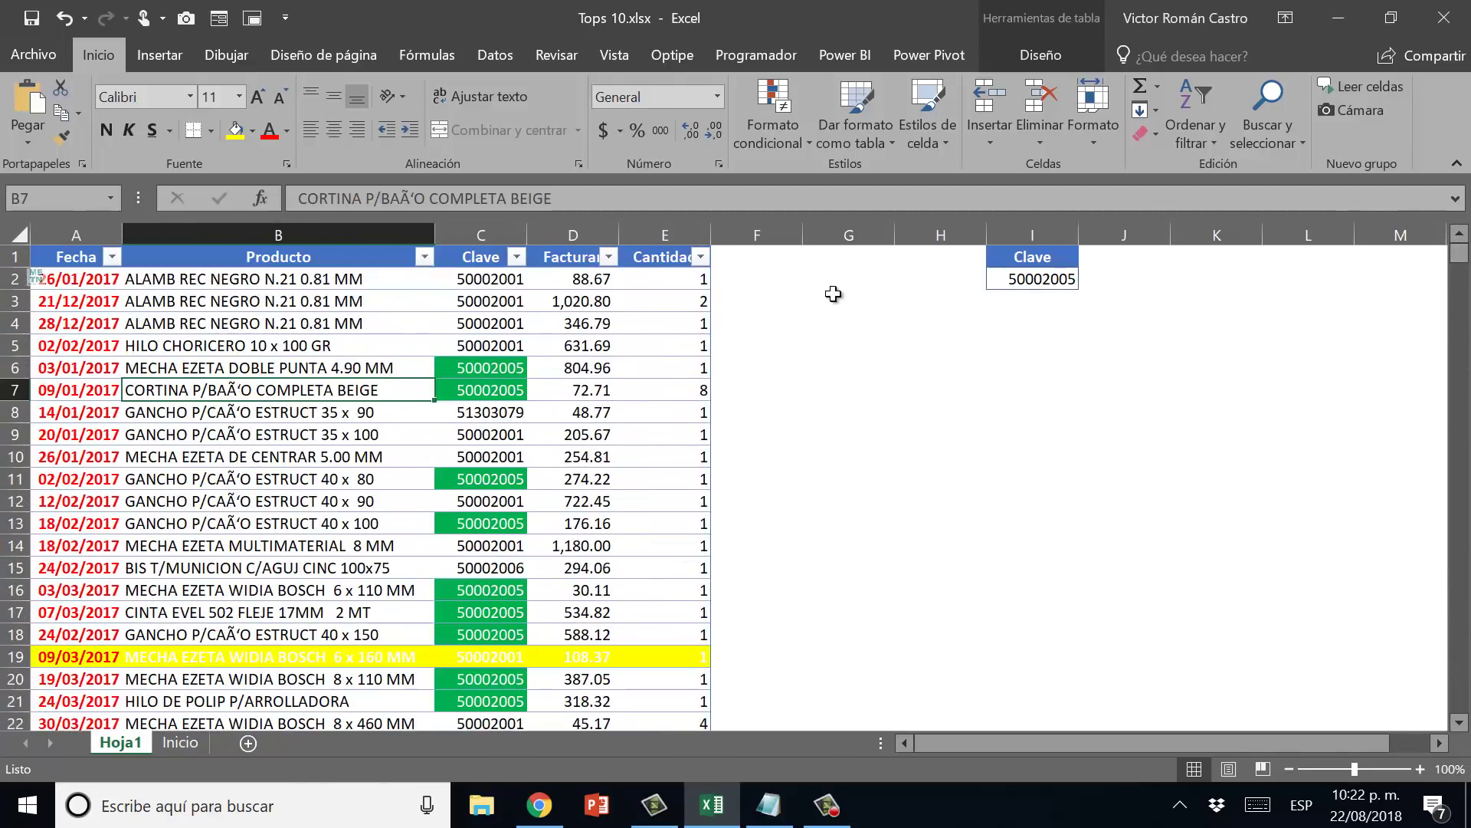
Enter the key 50002001 in I2.
left_click(1073, 282)
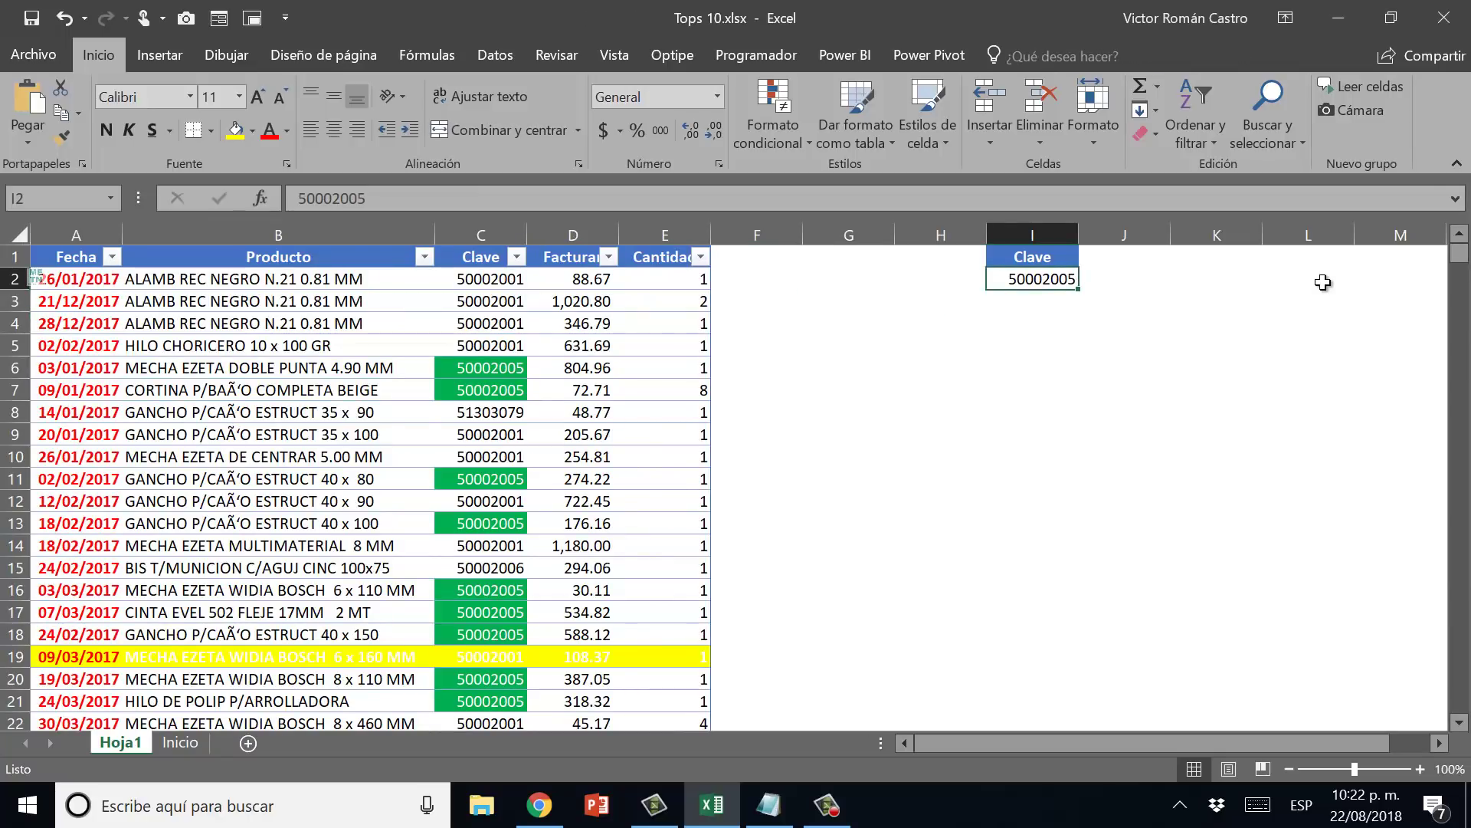
type("500020")
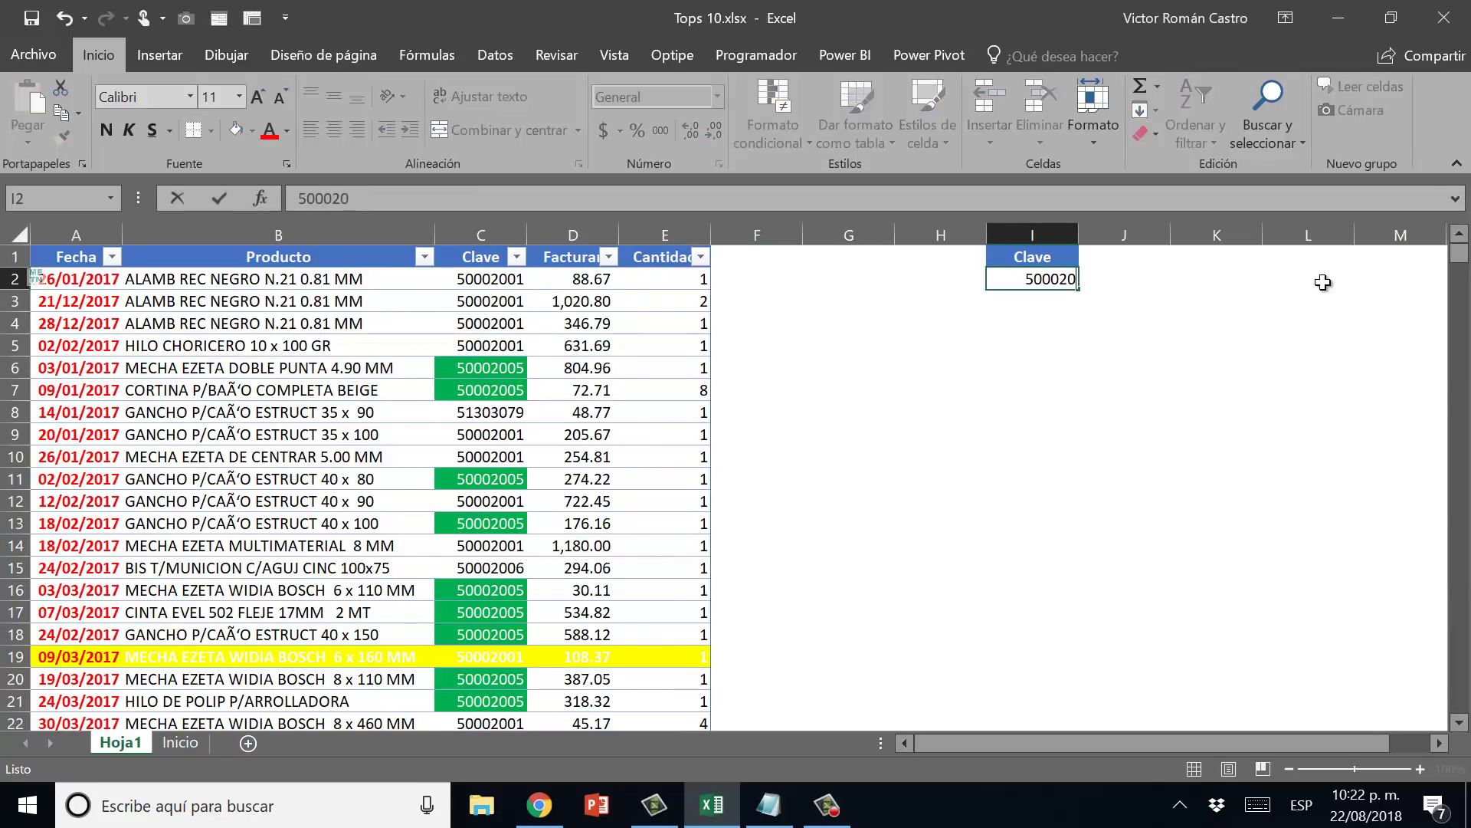
key("Return")
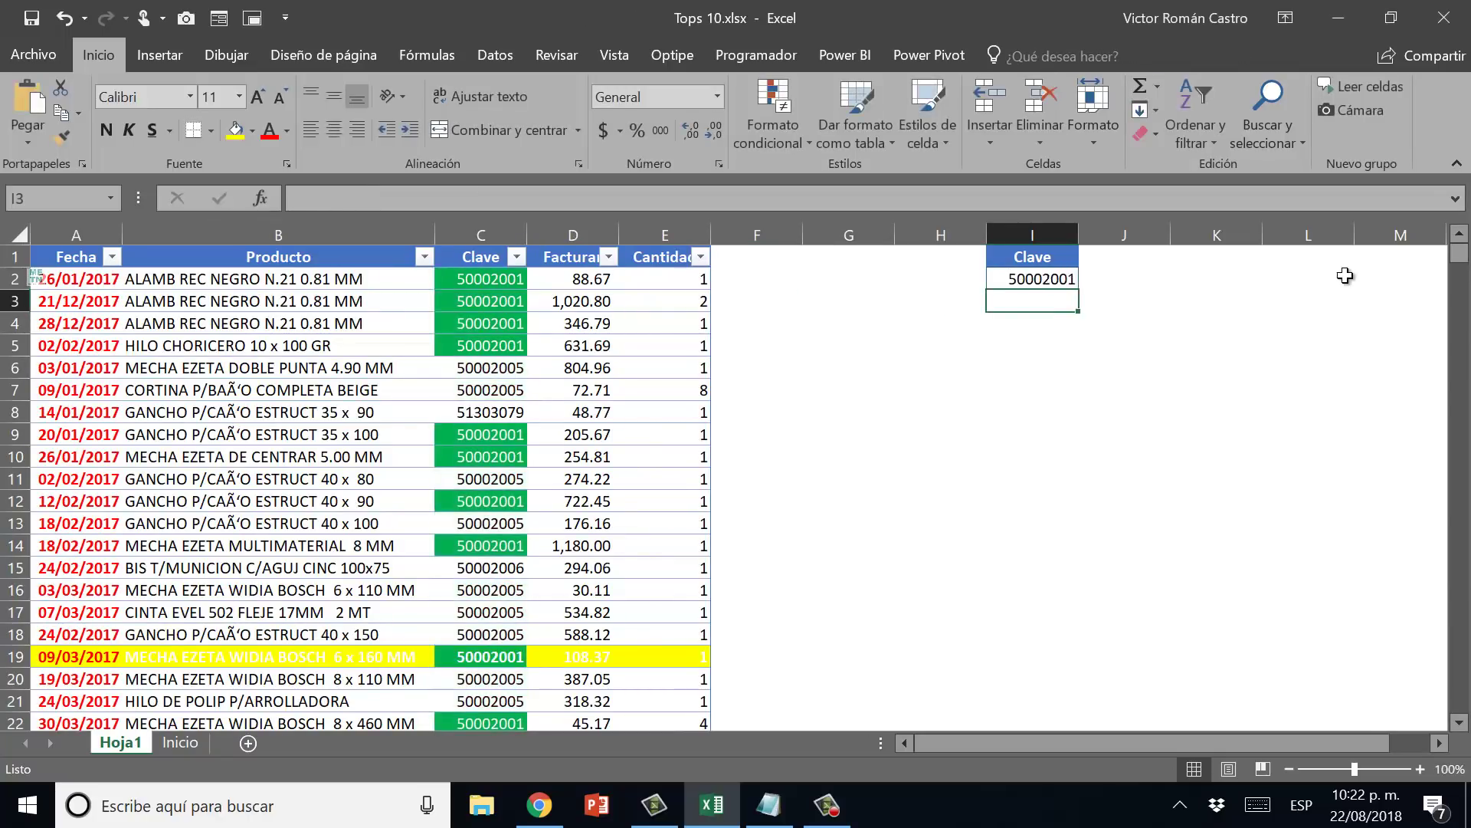
Switch the key in I2 to 50002006, then type 51303079 into I2.
left_click(1066, 278)
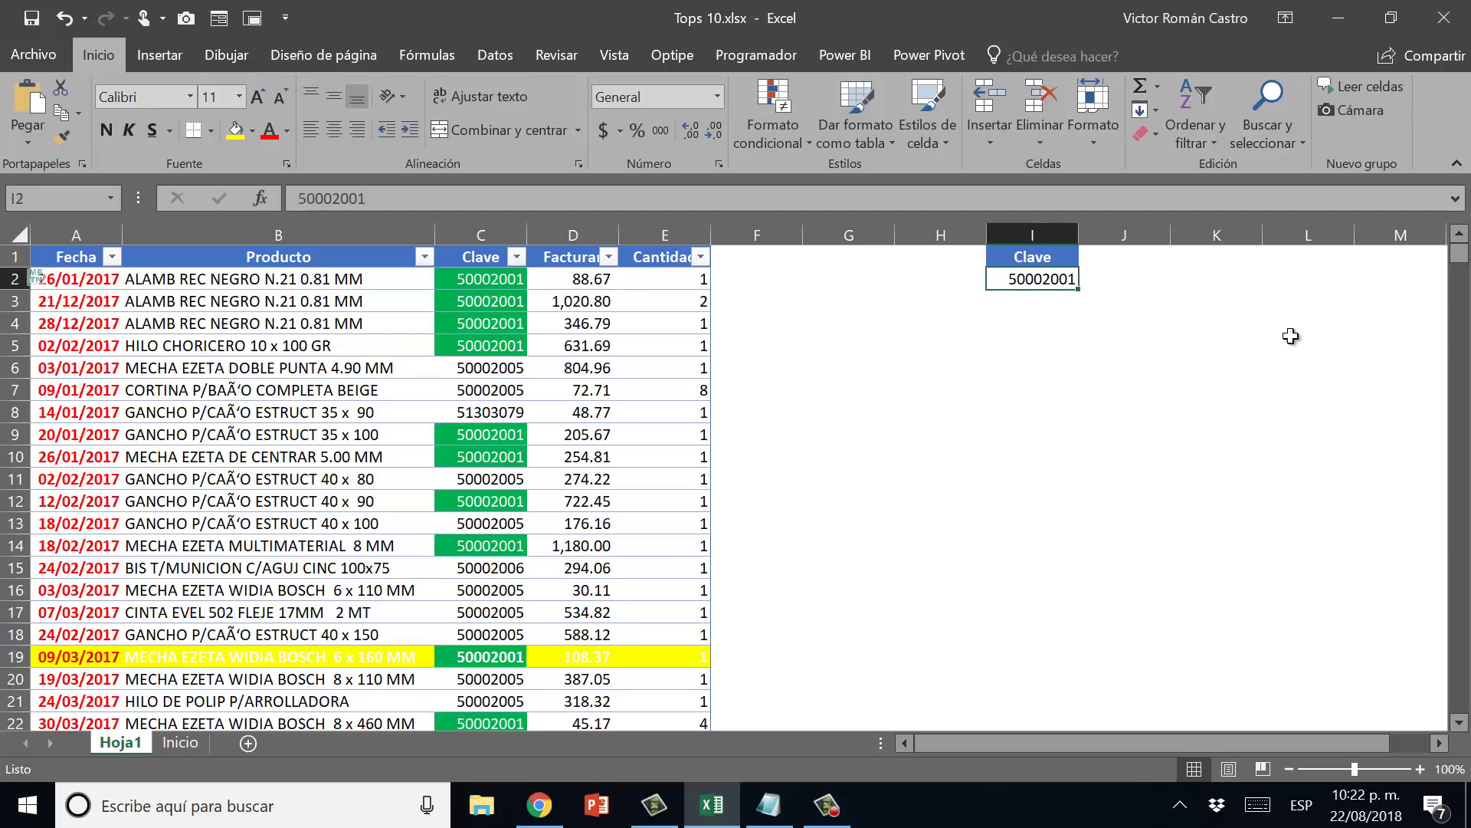
type("5000")
type("2")
key("Return")
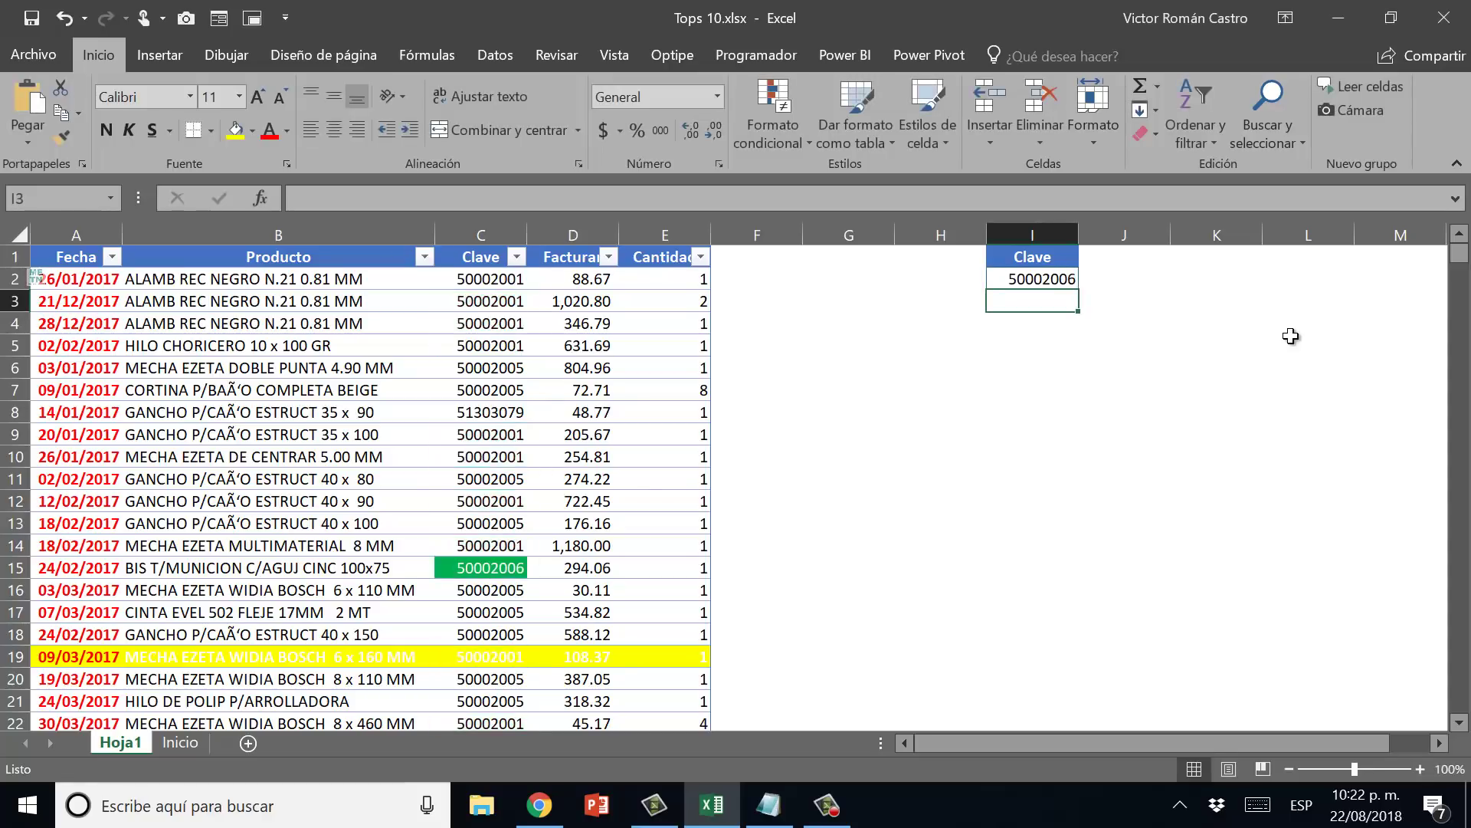
left_click_drag(1459, 256, 1460, 247)
left_click(1058, 282)
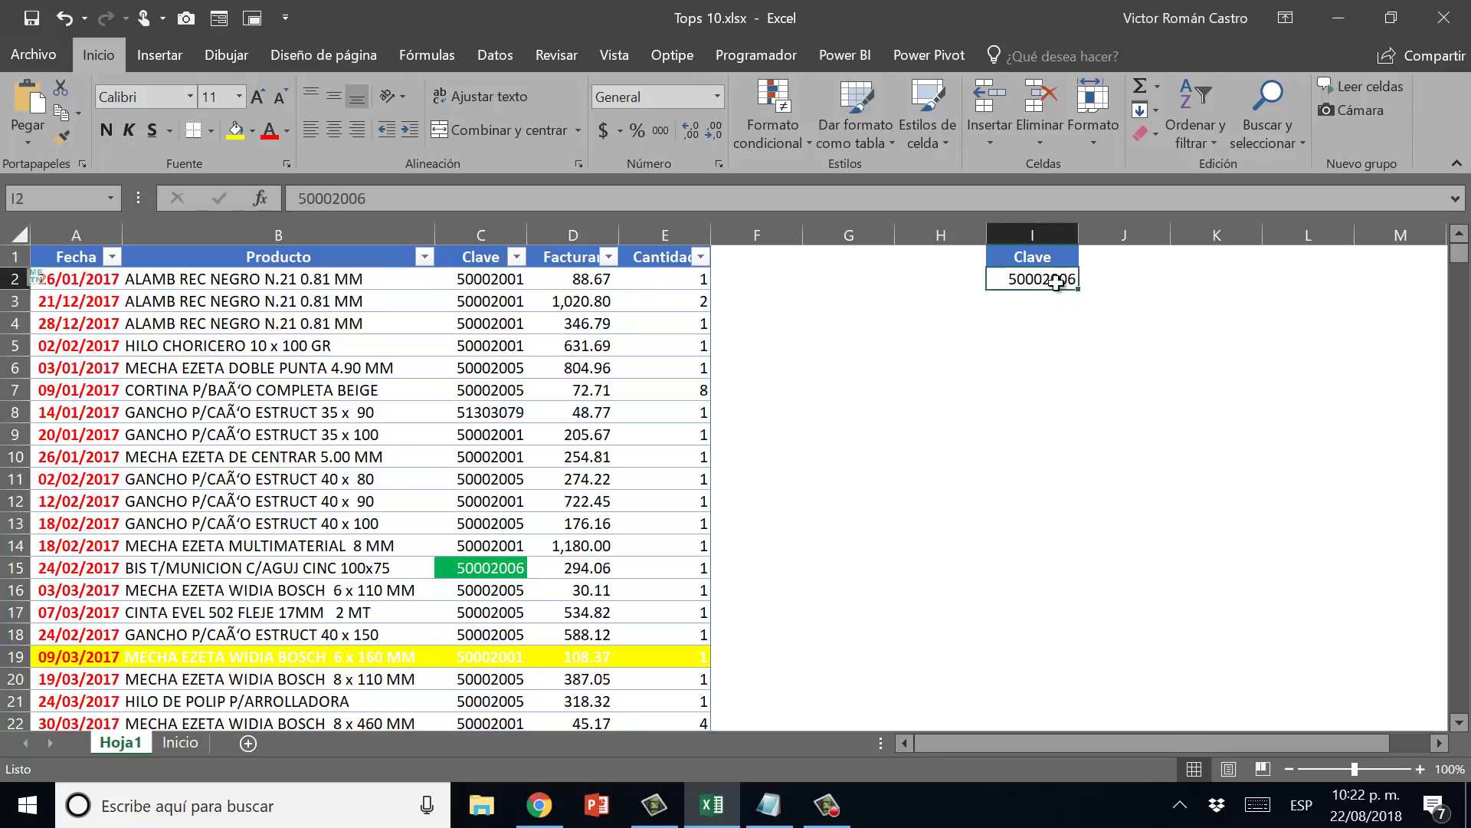
type("5130")
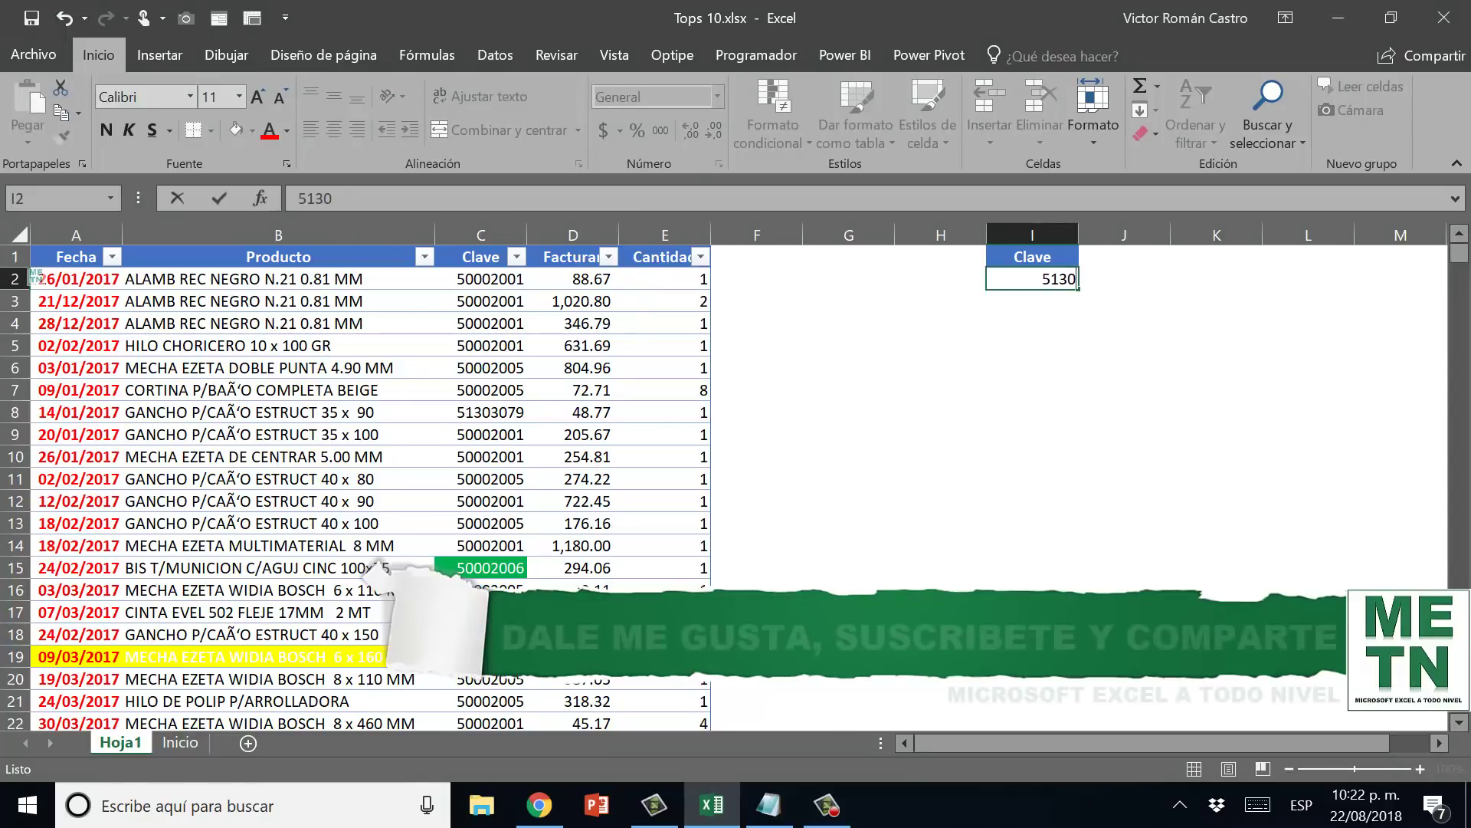
type("30")
type("79")
Commit 51303079 in I2, then restore the key 50002001.
key("Return")
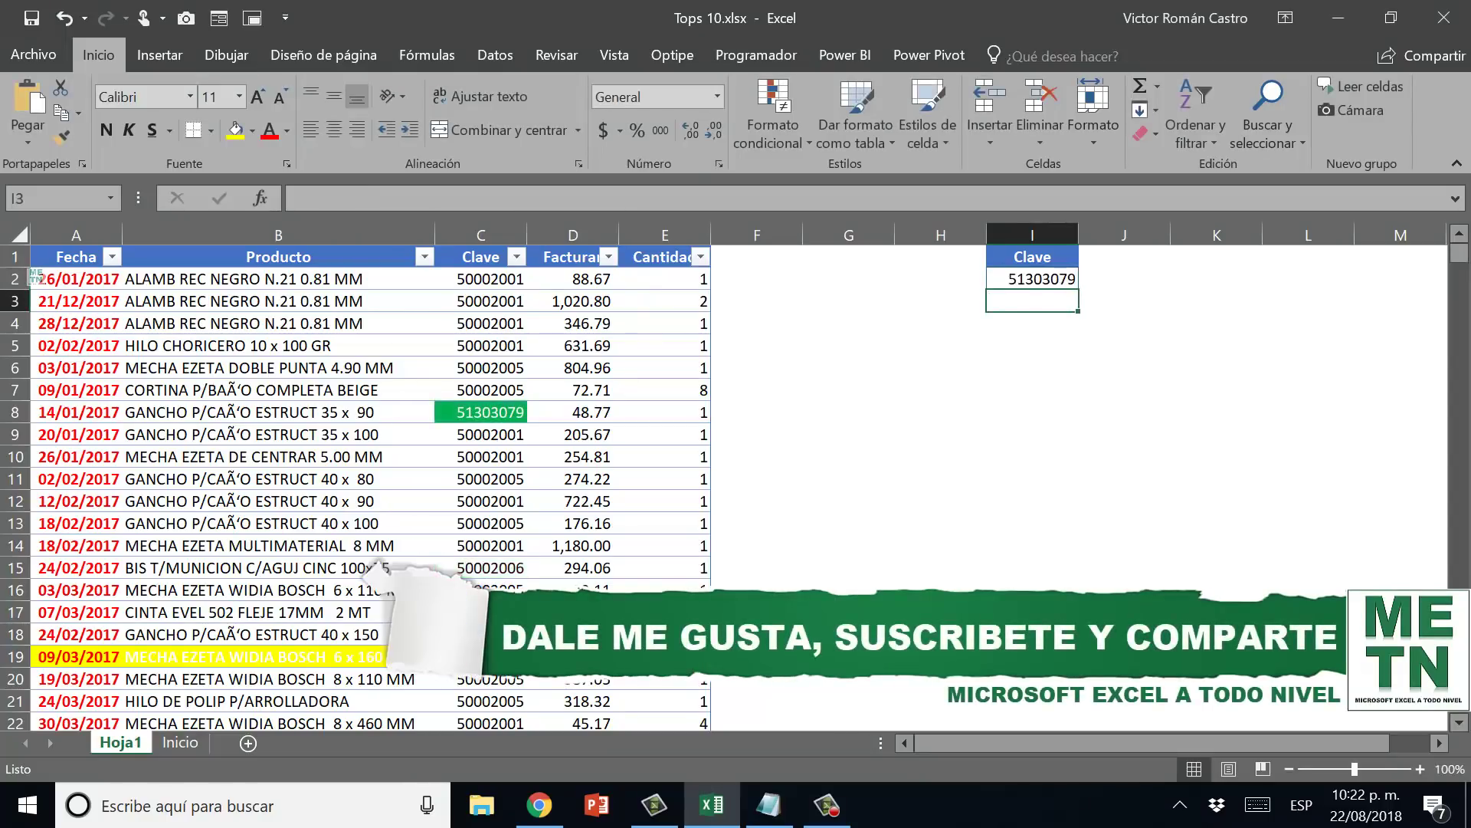
left_click(1032, 278)
type("5")
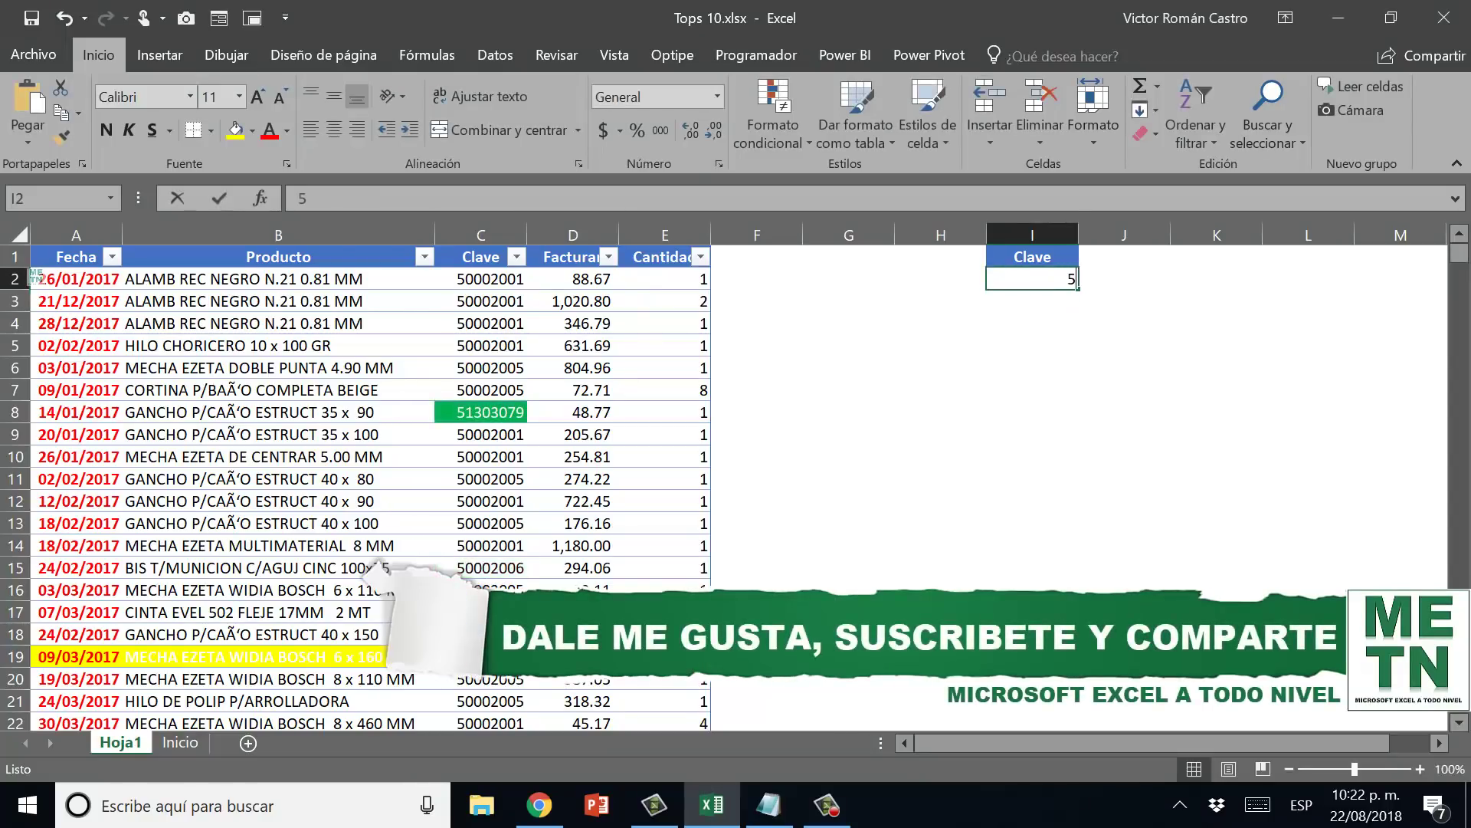
type("0002001")
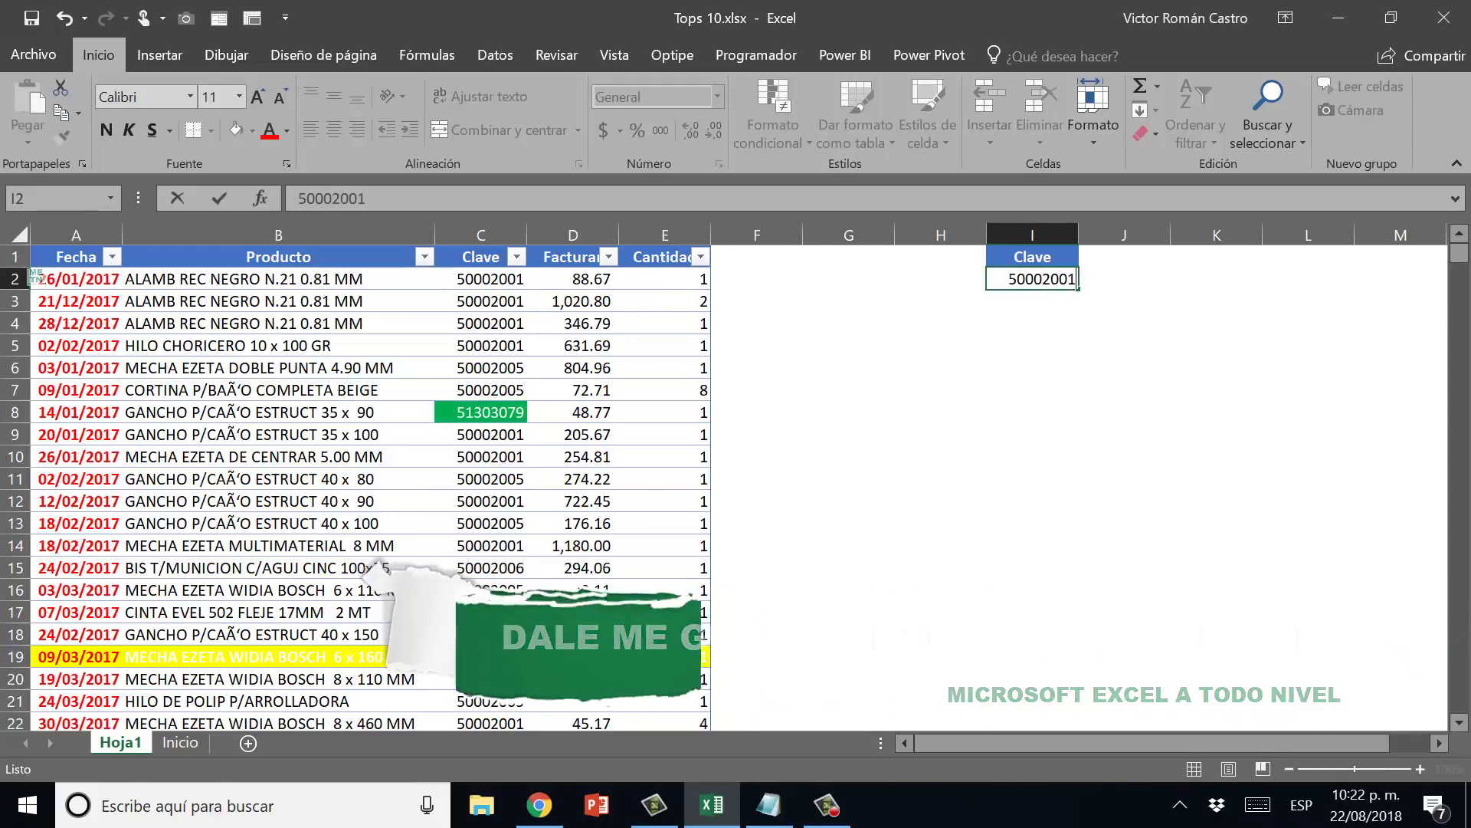
key("Return")
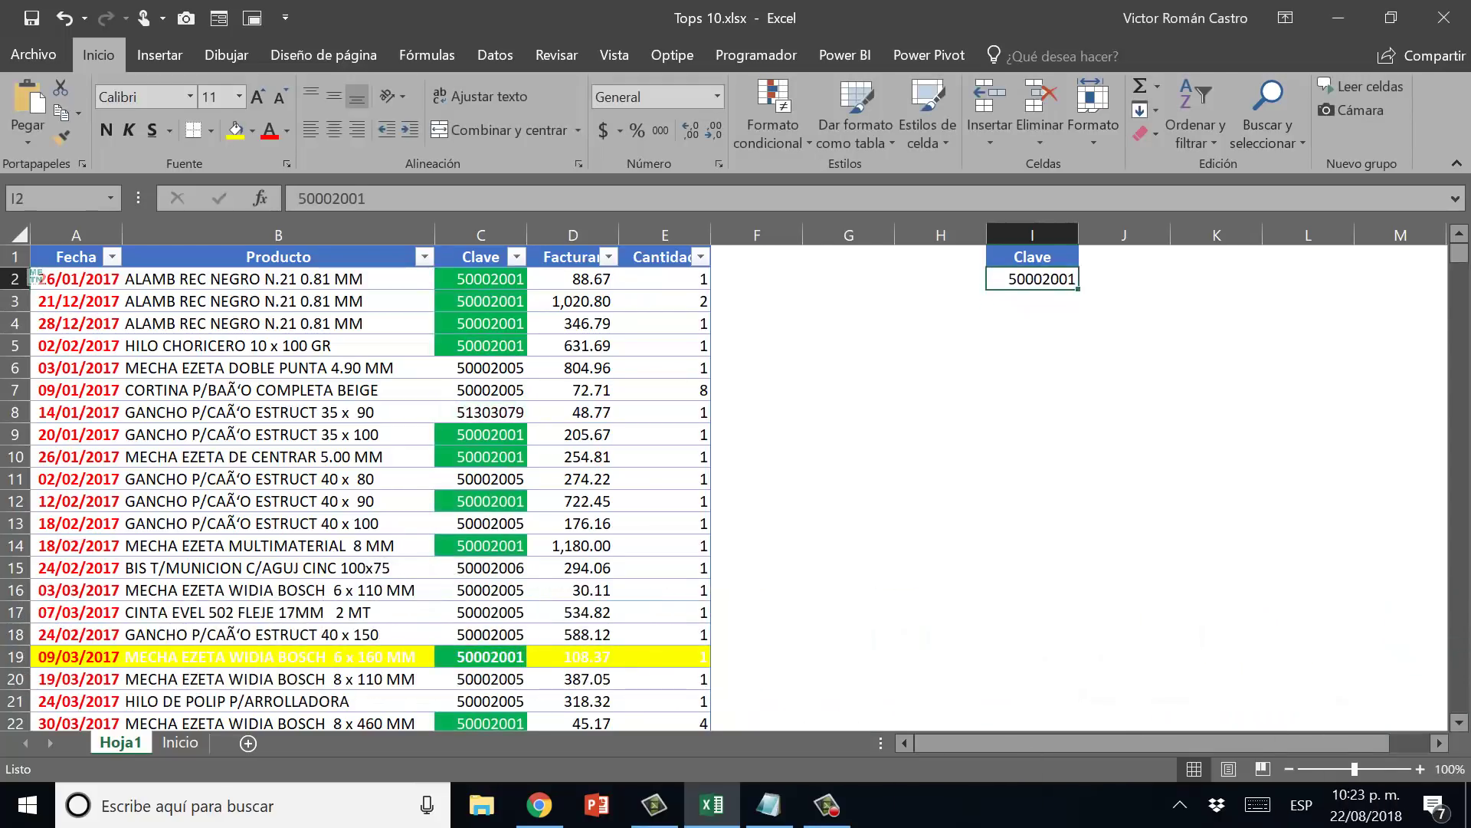